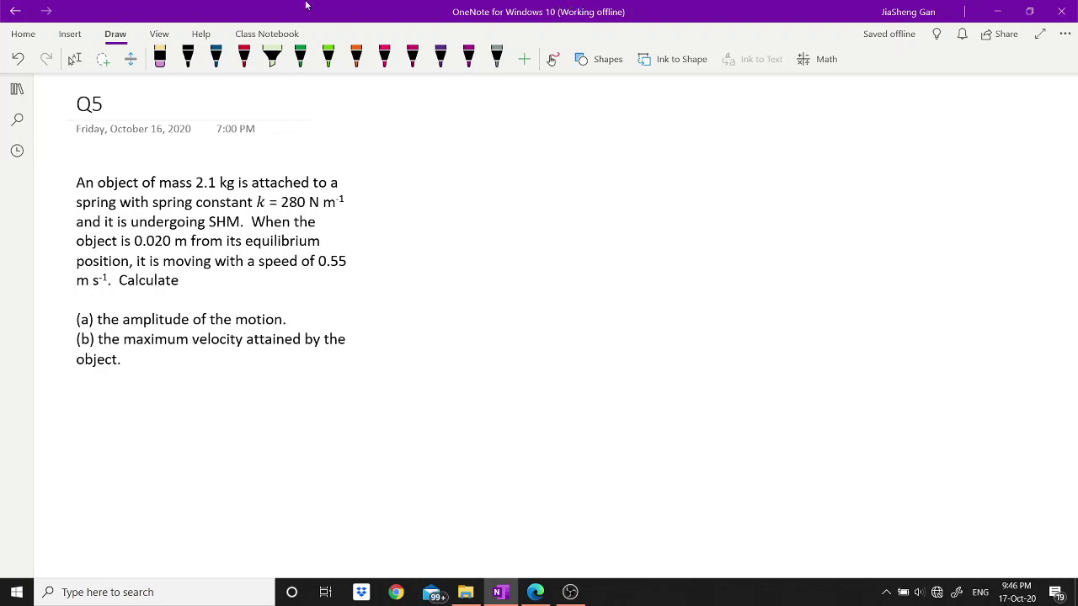
- Highlight 'mass 2.1 kg' and 'k = 280 N m⁻¹' green, and handwrite 'm=2.1kg' above in black
left_click(271, 57)
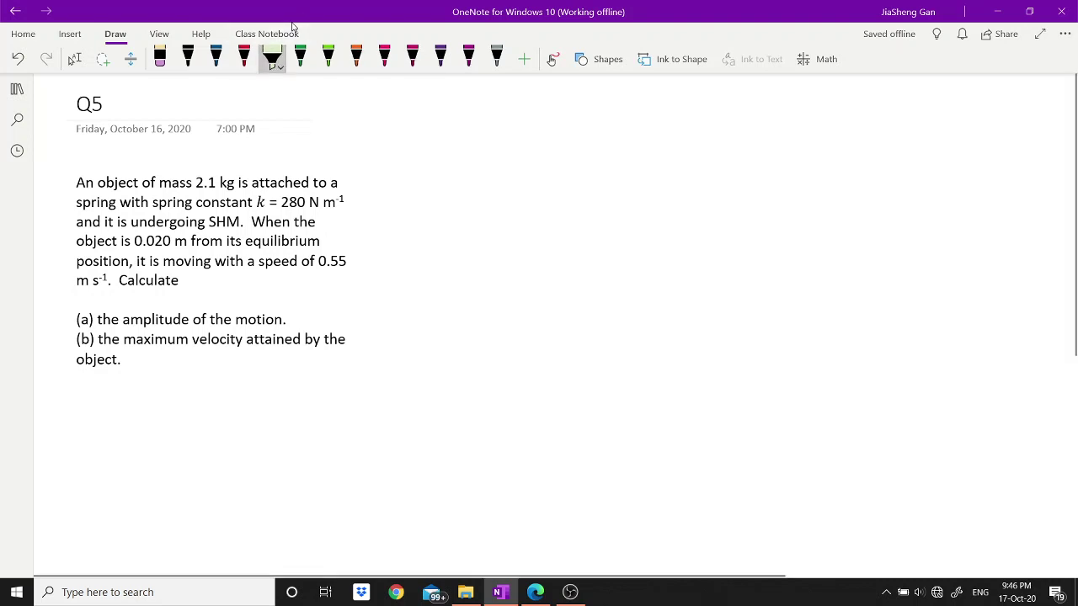
left_click_drag(160, 182, 238, 182)
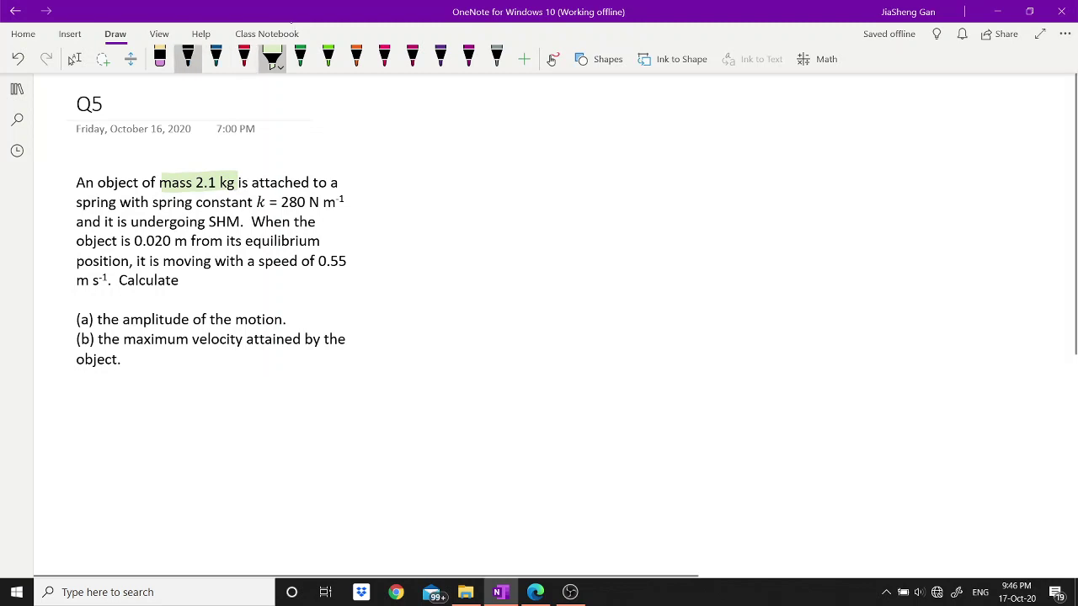
left_click(187, 57)
left_click_drag(171, 160, 206, 162)
left_click(203, 160)
left_click_drag(213, 152, 222, 168)
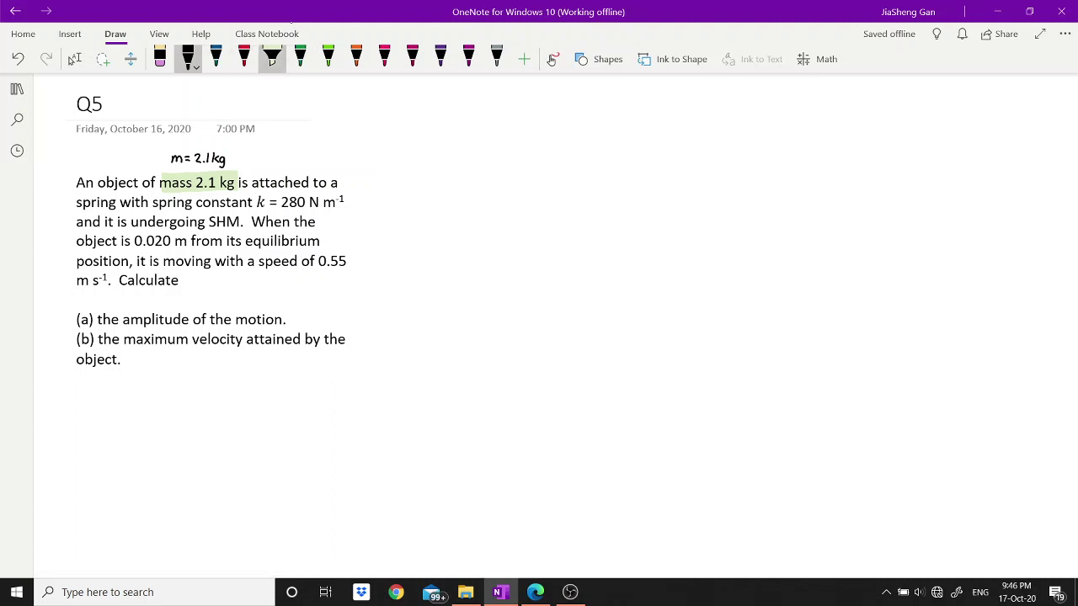
left_click(272, 59)
left_click_drag(256, 203, 345, 203)
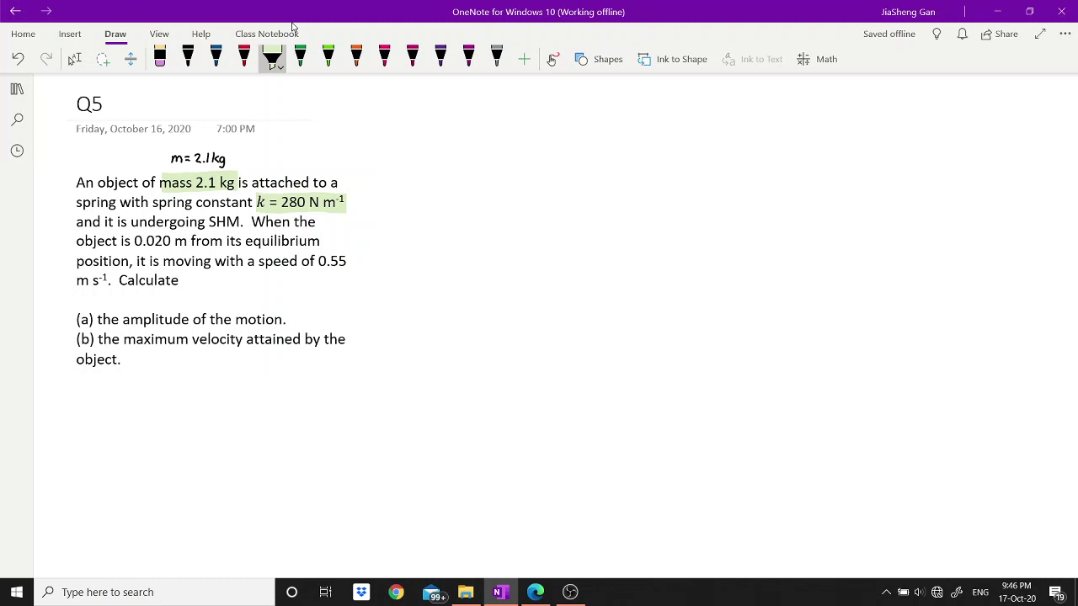
- Undo the stray highlight and handwrite 'When x = 0.020m, |v| = 0.55ms⁻¹.' in black
left_click_drag(81, 379, 84, 404)
key("ctrl+z")
left_click(188, 57)
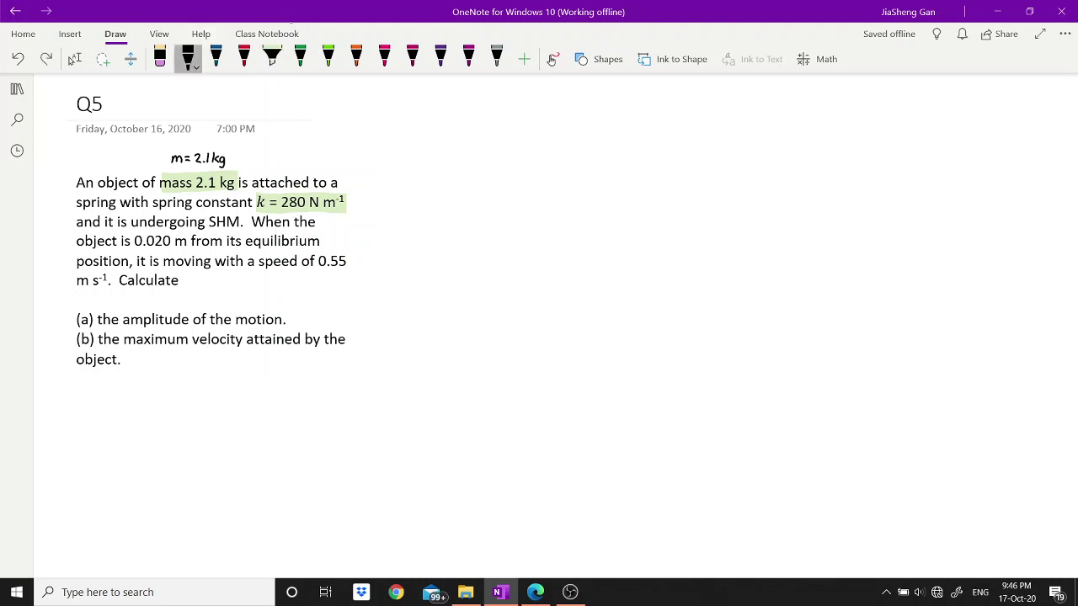
mouse_move(81, 383)
left_mouse_down()
mouse_move(94, 396)
mouse_move(136, 397)
left_mouse_up()
left_click_drag(141, 388, 134, 398)
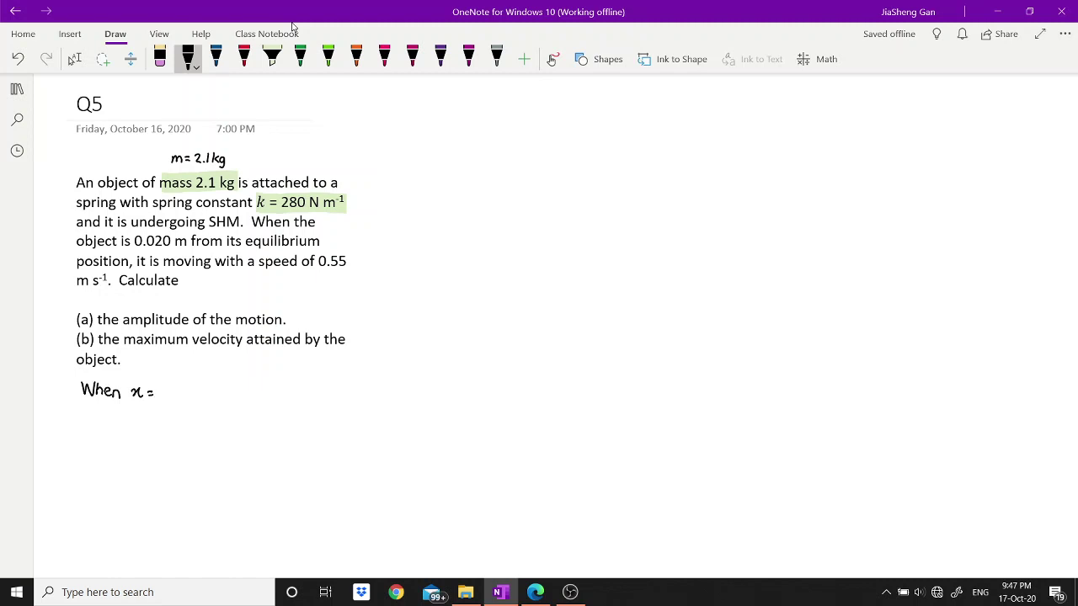
mouse_move(170, 387)
left_mouse_down()
mouse_move(194, 399)
mouse_move(226, 400)
left_mouse_up()
mouse_move(243, 381)
left_mouse_down()
mouse_move(243, 402)
mouse_move(264, 402)
left_mouse_up()
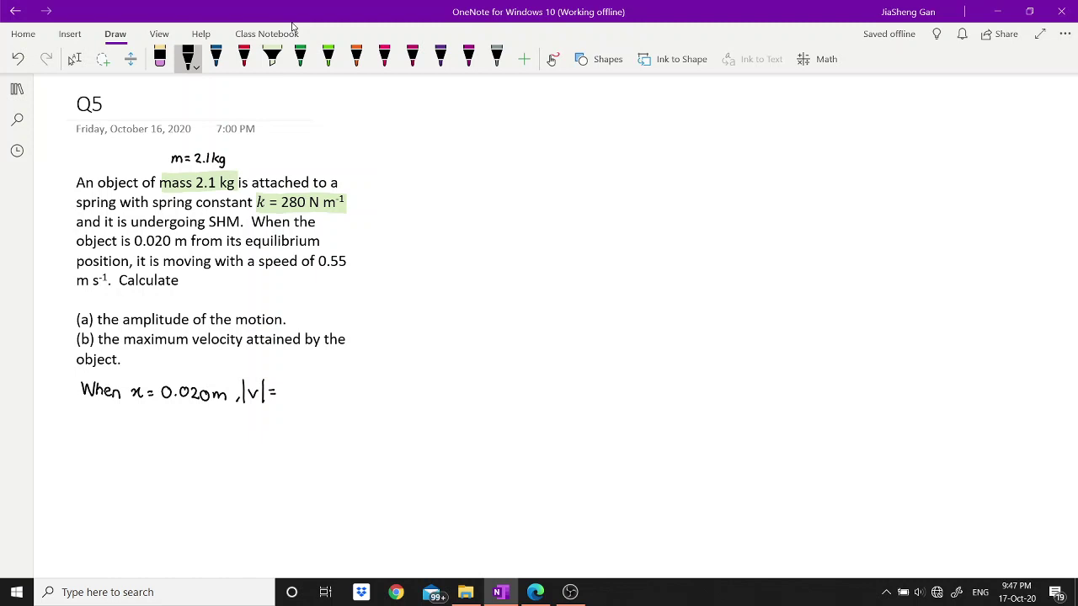
mouse_move(290, 387)
left_mouse_down()
mouse_move(285, 397)
mouse_move(291, 388)
mouse_move(300, 401)
mouse_move(336, 401)
left_mouse_up()
left_click(296, 397)
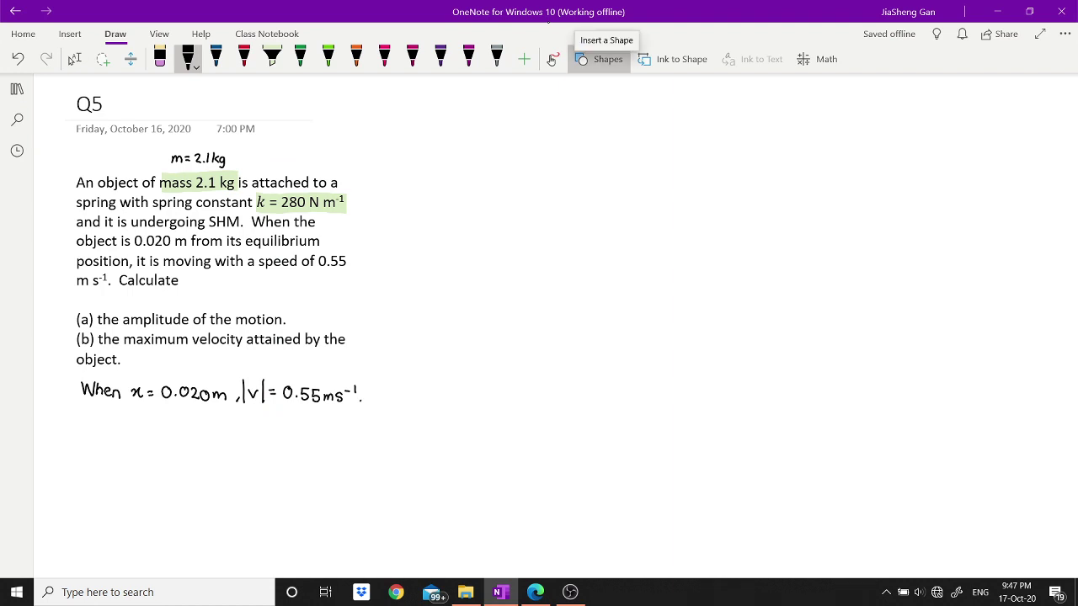
- Draw a long horizontal line below the working, snapped straight with Shift
left_click(600, 59)
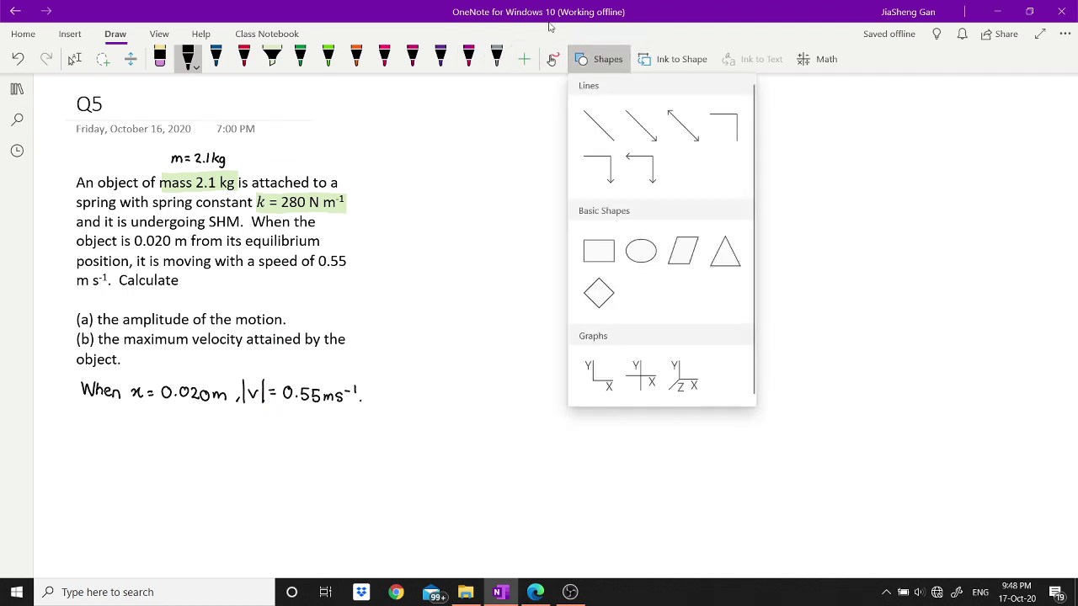
left_click(549, 27)
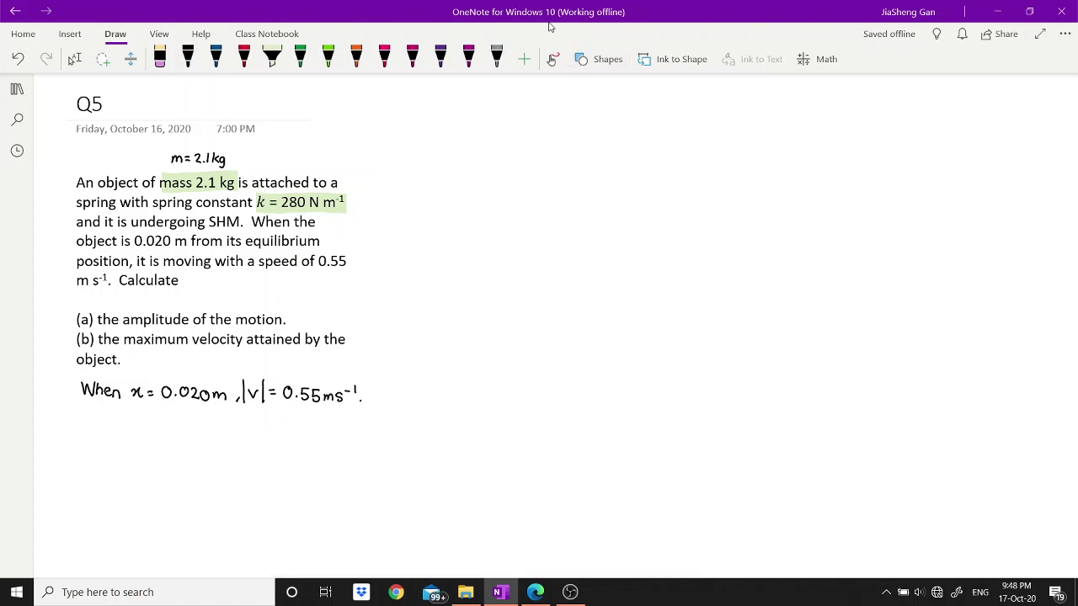
left_click_drag(75, 460, 362, 461)
key("shift")
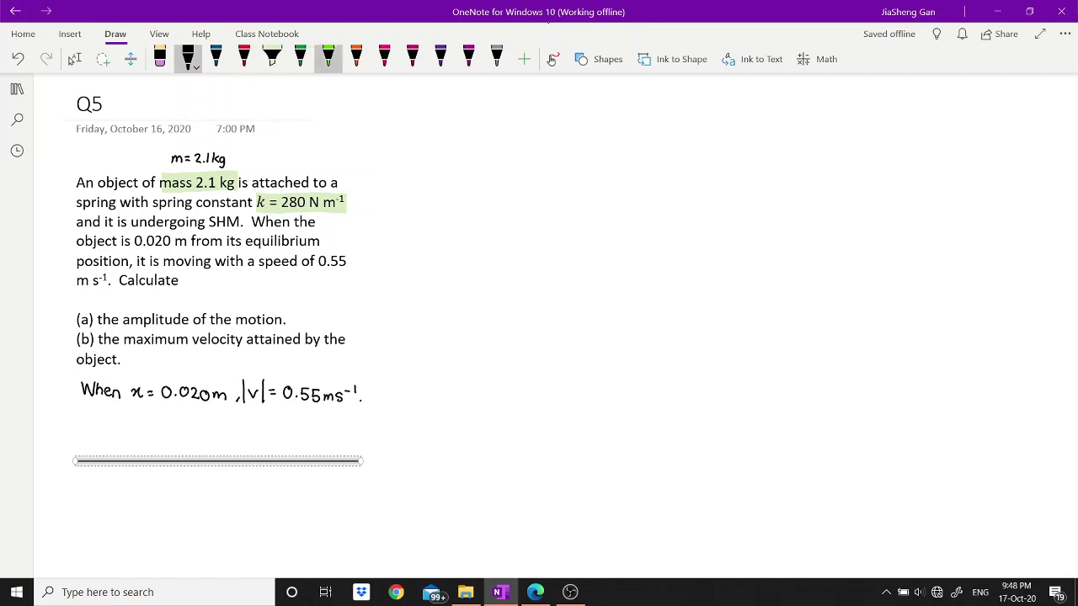
- Add a small green circle at the line's left end, keeping the line black
left_click(328, 57)
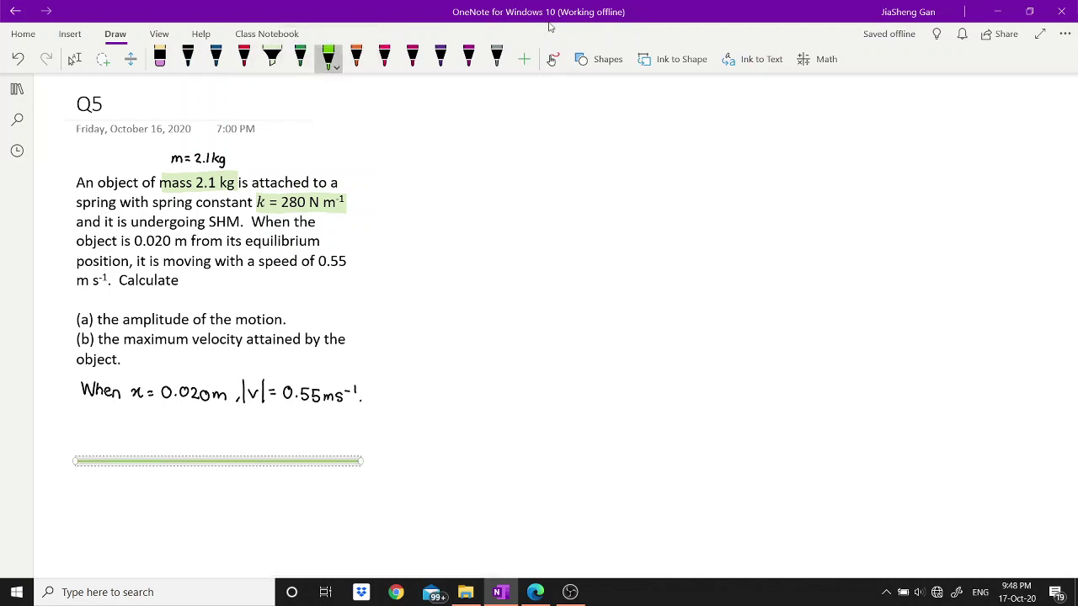
key("ctrl+z")
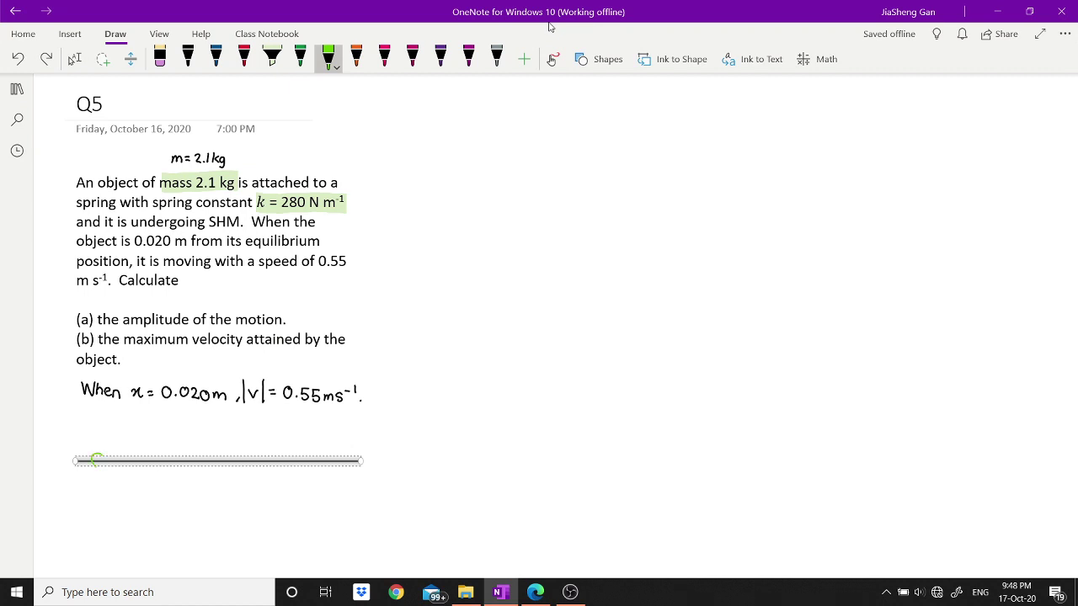
left_click_drag(97, 454, 99, 455)
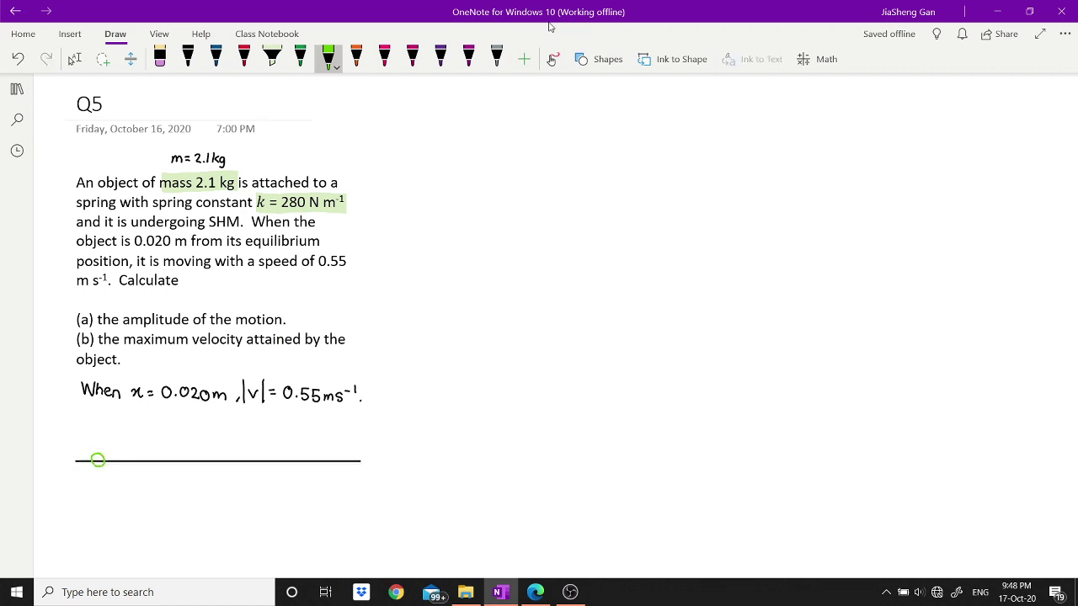
- Trace one full wave of green circles rising above and dipping below the line, then return to black ink
mouse_move(124, 435)
left_mouse_down()
mouse_move(144, 421)
mouse_move(143, 433)
mouse_move(169, 437)
mouse_move(181, 463)
mouse_move(223, 490)
mouse_move(264, 458)
left_mouse_up()
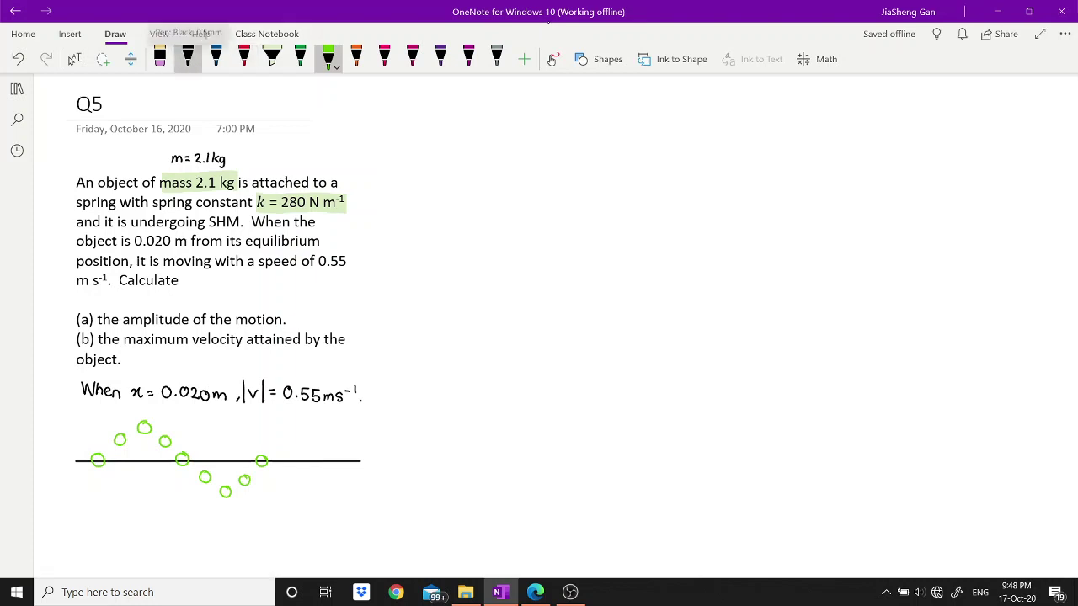
left_click(187, 57)
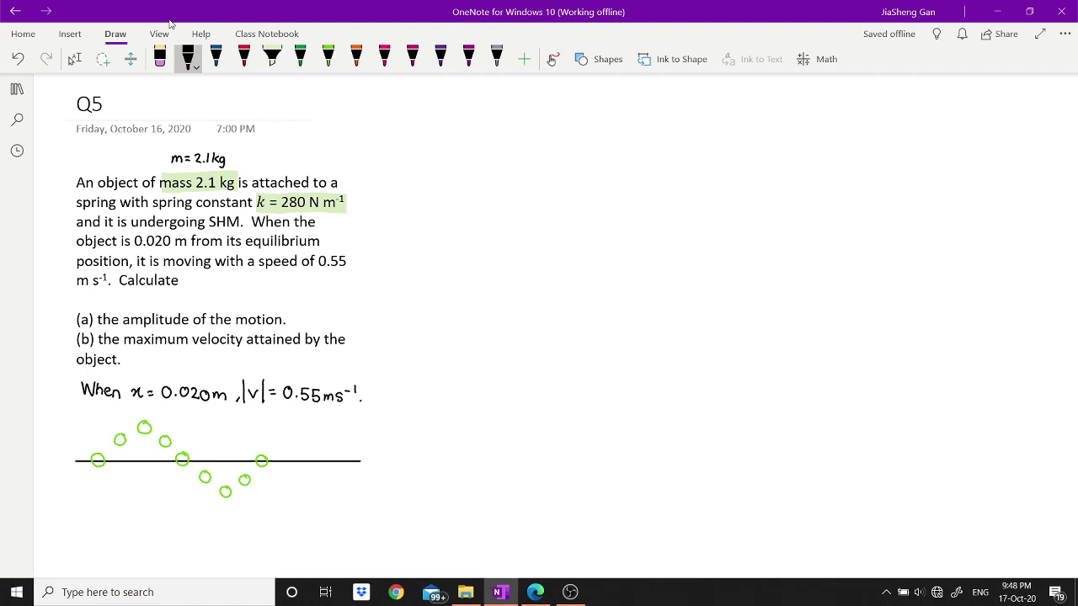
- Add a dashed crest line, a 0.020m arrow, a magenta dashed curve through the circles, and begin 'At' below
left_click_drag(108, 432, 116, 435)
mouse_move(132, 459)
left_mouse_down()
mouse_move(132, 436)
mouse_move(137, 453)
mouse_move(180, 448)
left_mouse_up()
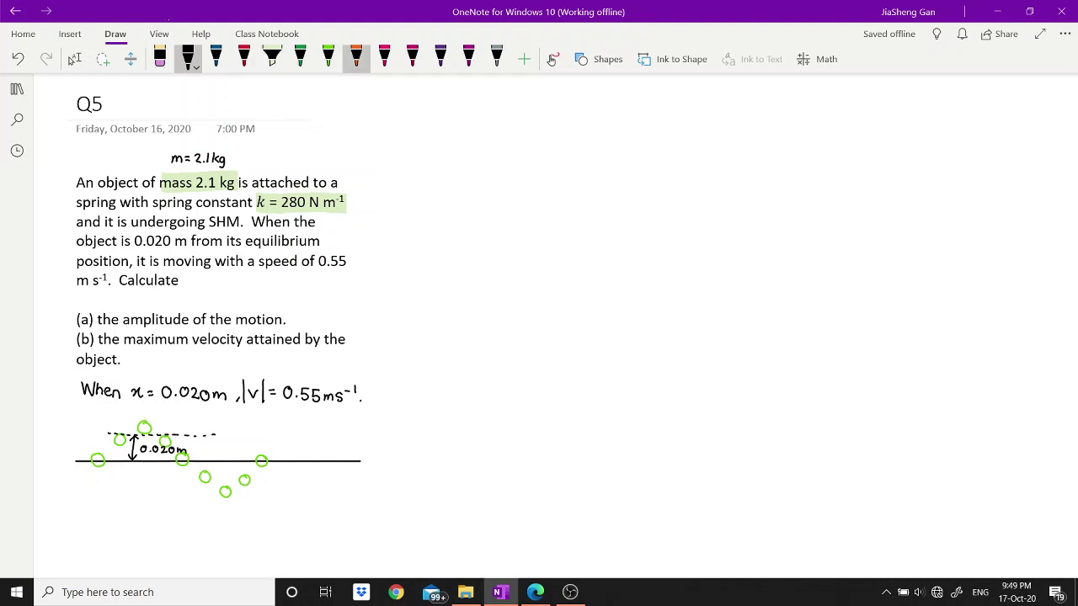
left_click(469, 57)
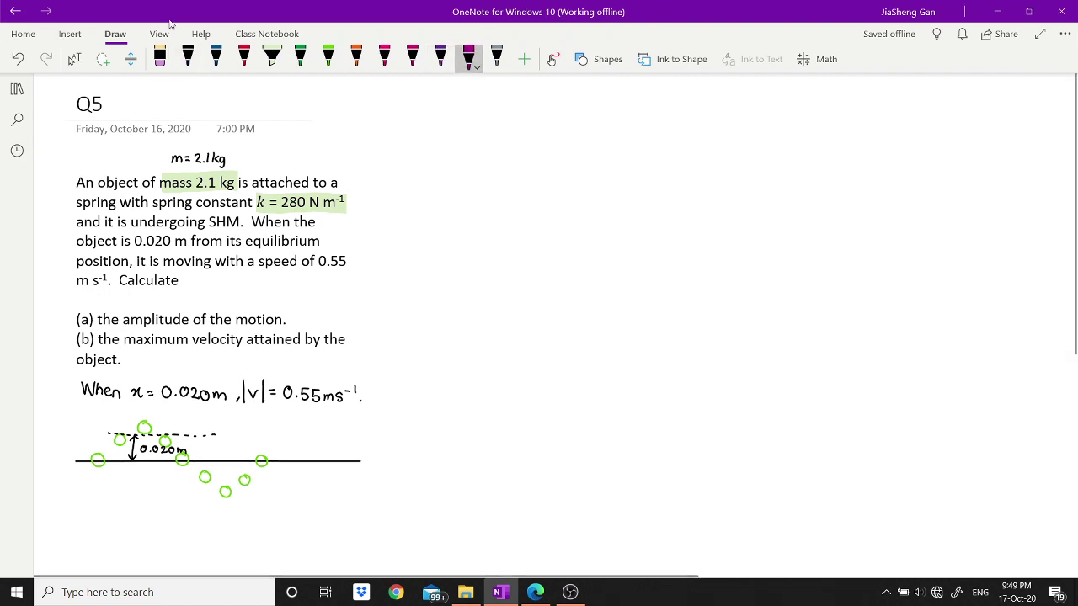
left_click_drag(102, 455, 113, 447)
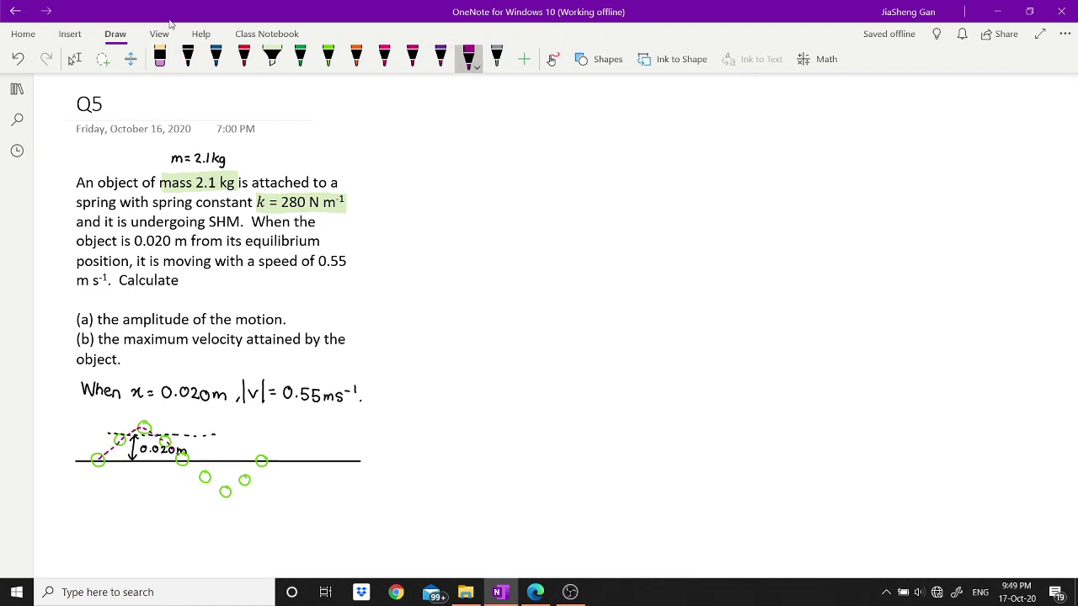
mouse_move(192, 466)
left_mouse_down()
mouse_move(221, 491)
mouse_move(240, 484)
left_mouse_up()
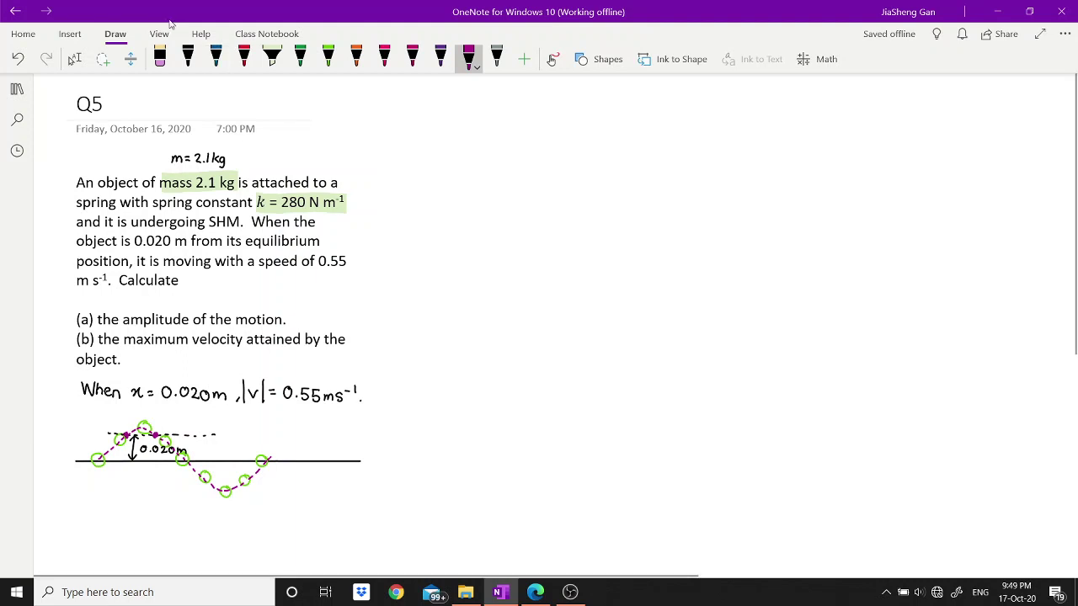
left_click(188, 57)
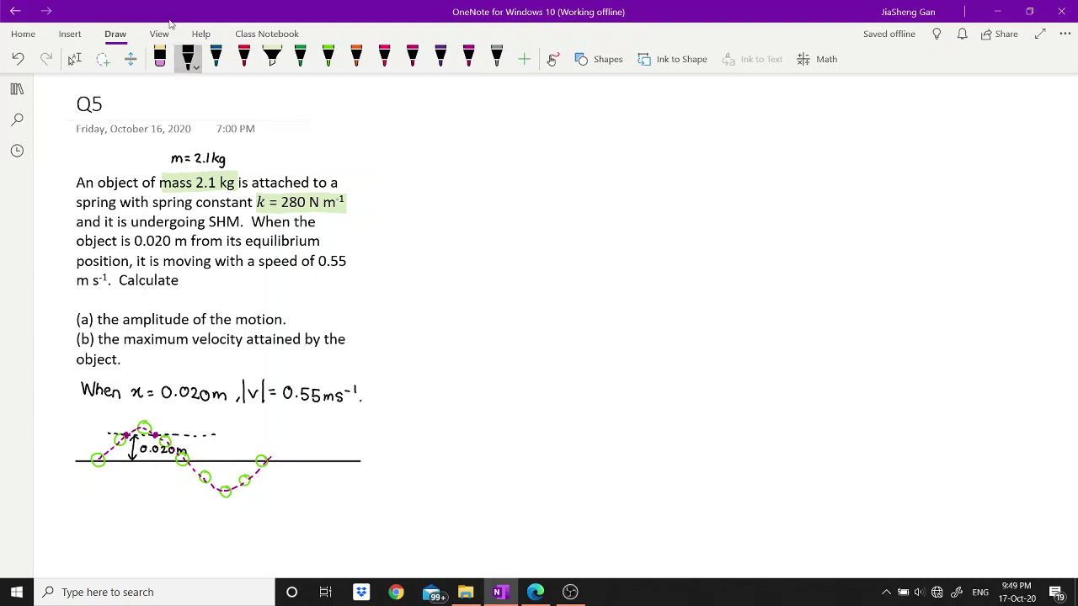
left_click_drag(80, 520, 98, 519)
- Write '|v| = 0.55ms⁻¹' after 'At •' in black ink
left_click(468, 57)
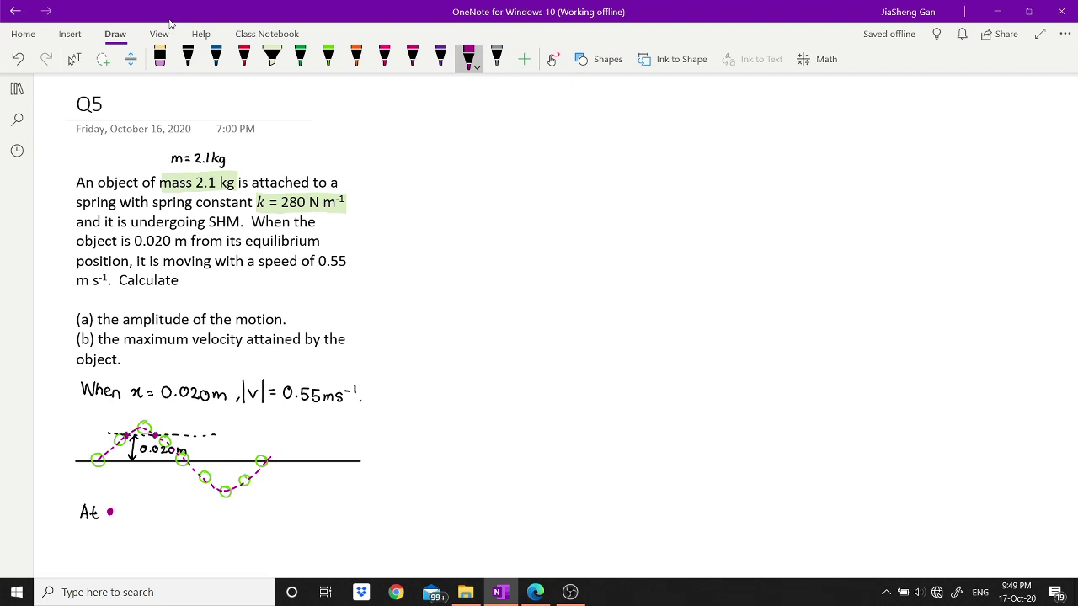
left_click(188, 57)
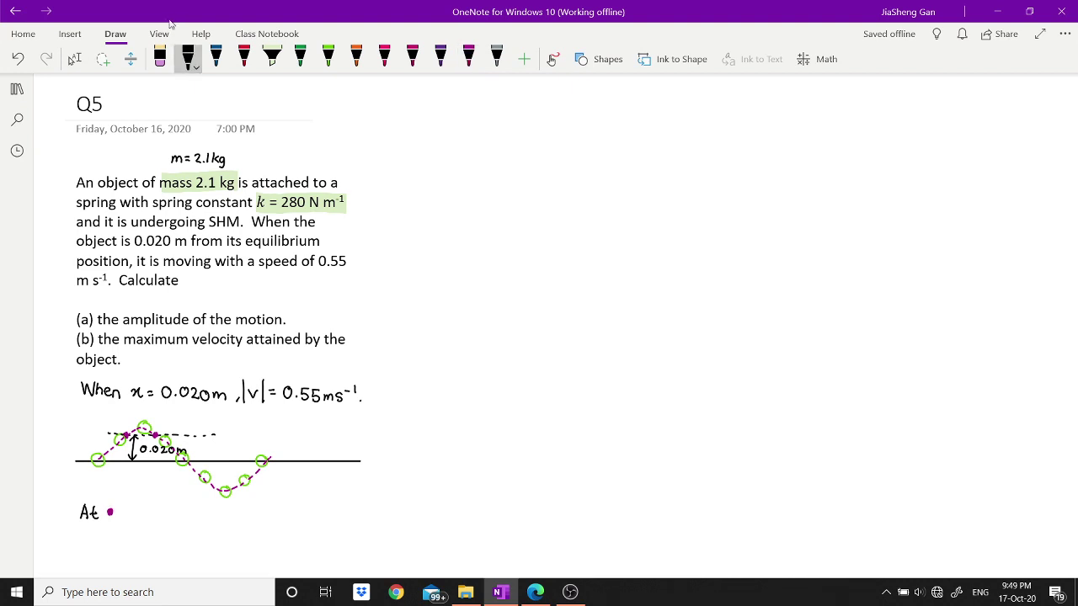
mouse_move(133, 508)
left_mouse_down()
mouse_move(129, 521)
mouse_move(165, 510)
mouse_move(182, 521)
mouse_move(189, 510)
mouse_move(193, 523)
left_mouse_up()
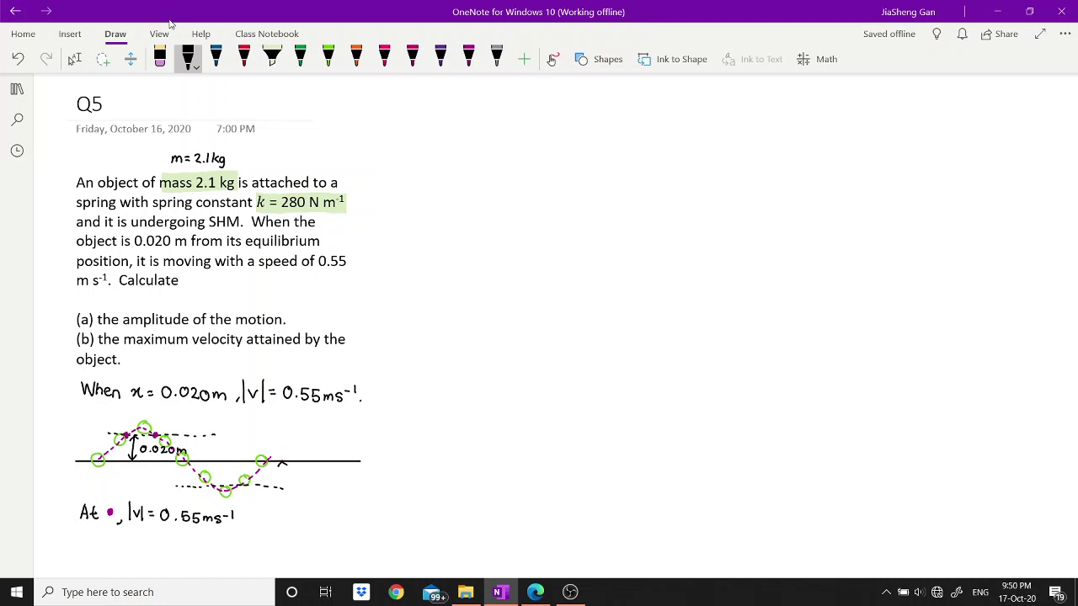
- Add a dashed line and 0.020m arrow at the trough, and mark plum dots on it
mouse_move(281, 463)
left_mouse_down()
mouse_move(281, 487)
mouse_move(290, 475)
mouse_move(339, 486)
left_mouse_up()
left_click(296, 482)
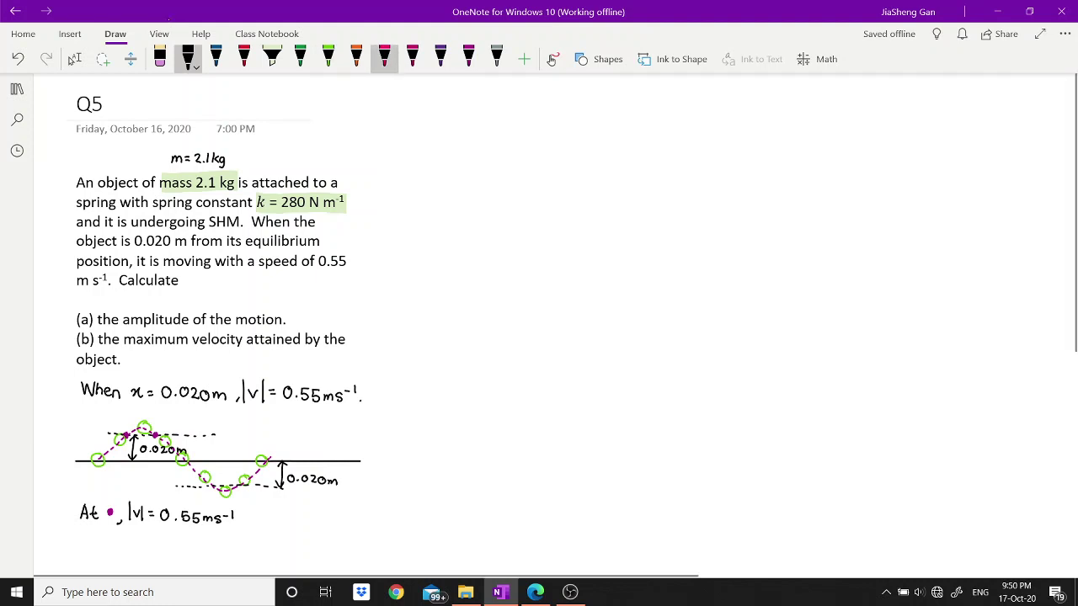
left_click(412, 57)
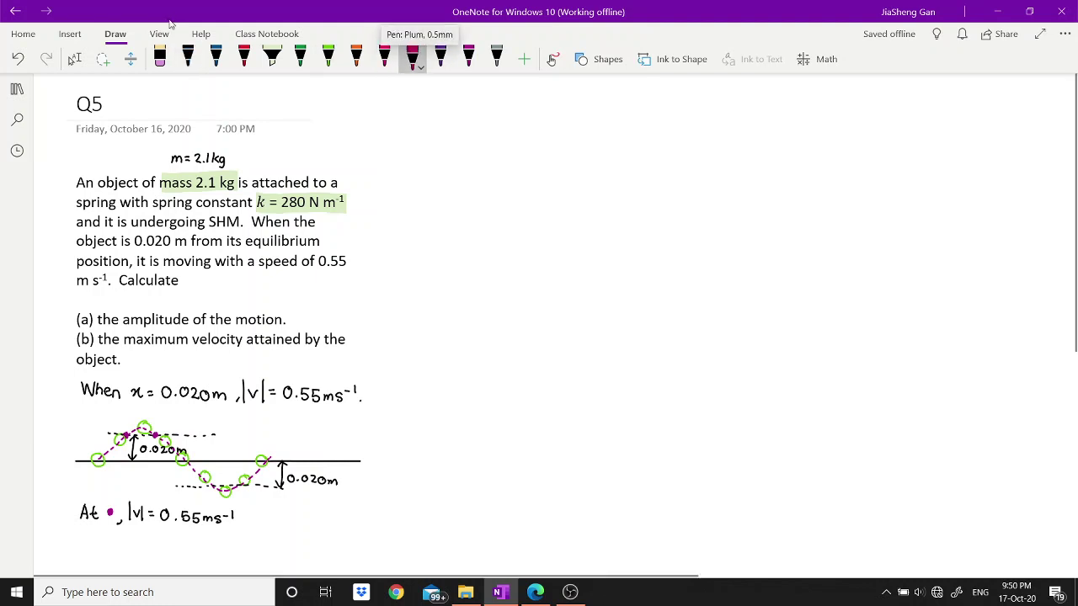
left_click(212, 484)
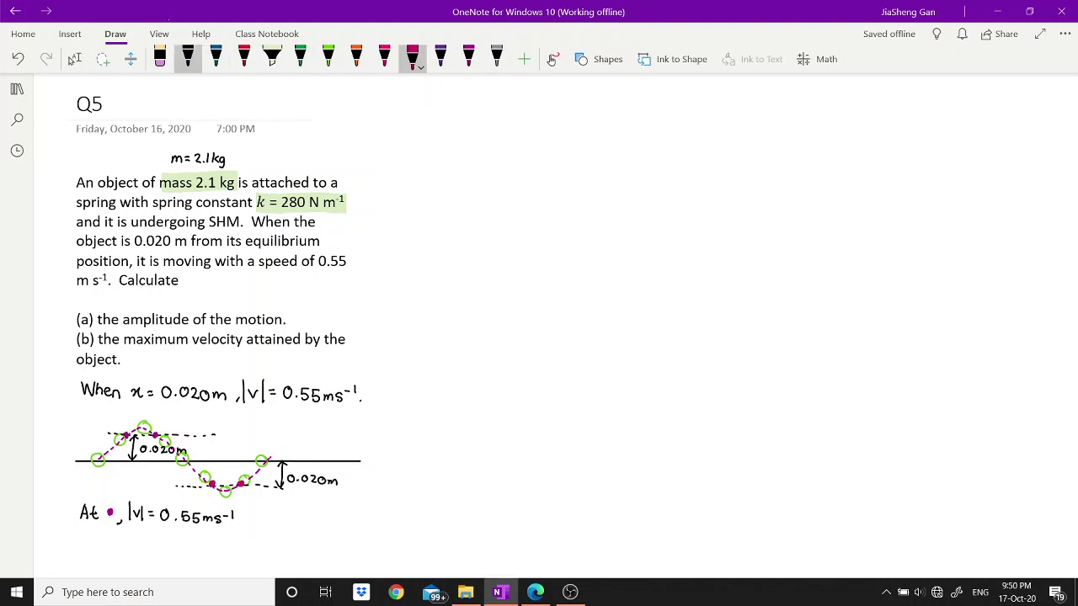
- Label the plum dots at crest and trough +ve and -ve in red
left_click(187, 57)
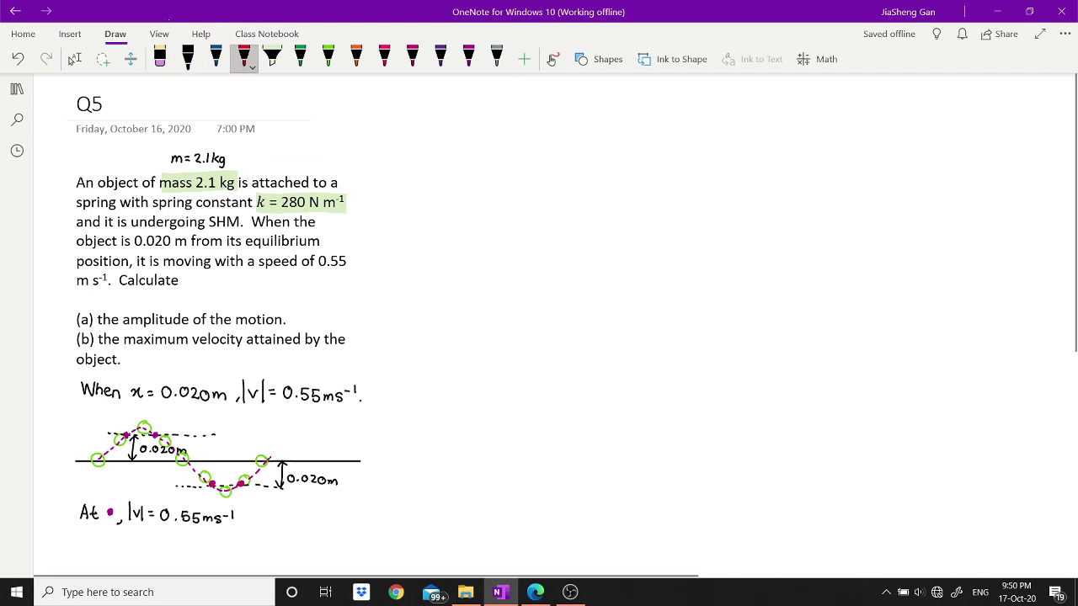
key("Right")
key("Right")
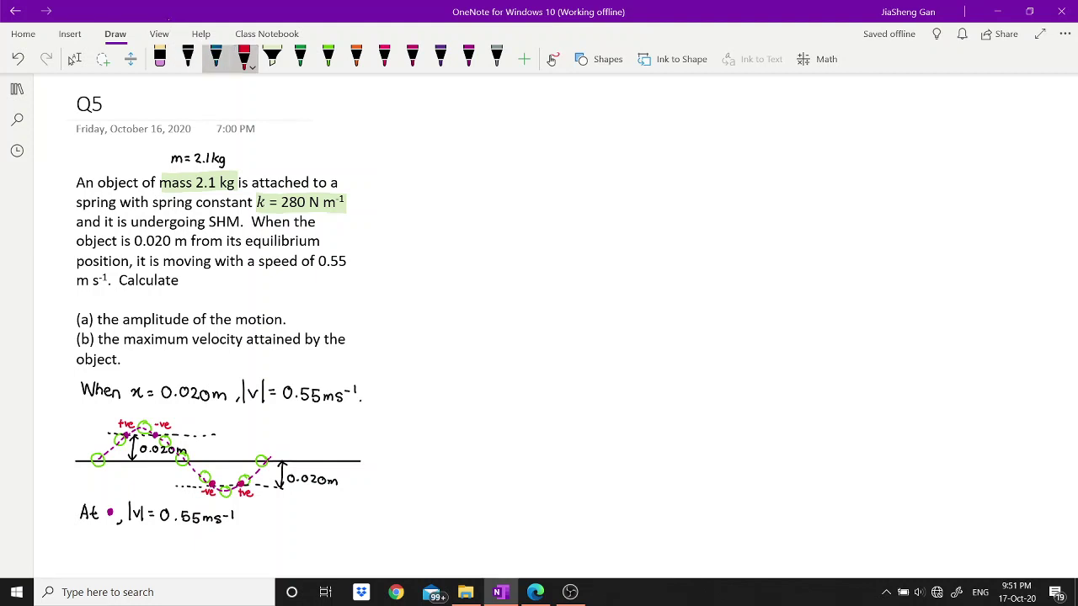
- Write '(speed, mag only)' after 0.55ms⁻¹, and draw an orange amplitude line and arrow labelled A
left_click(187, 57)
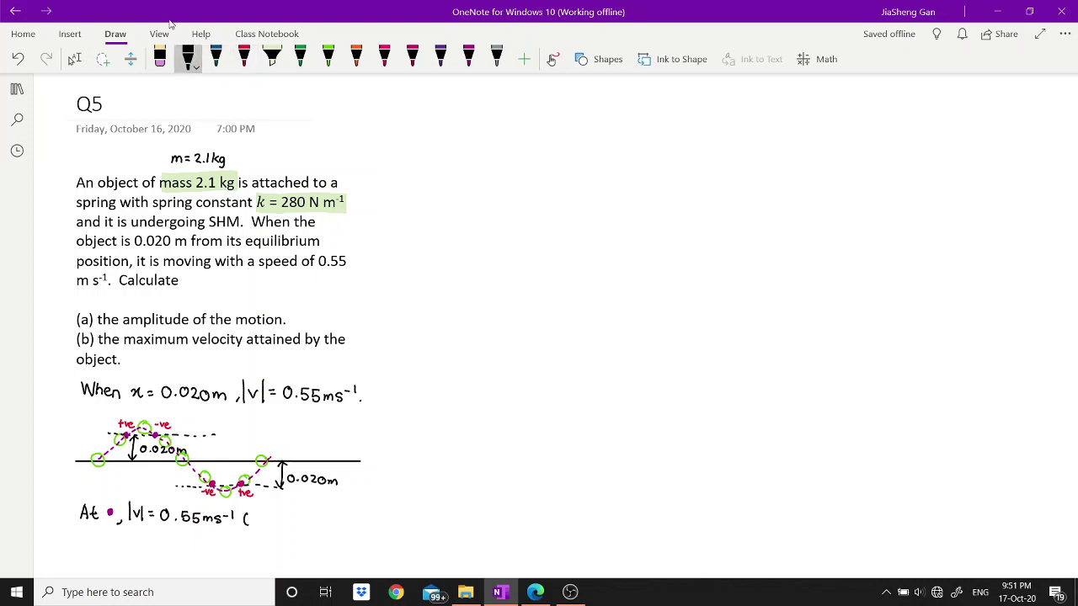
mouse_move(259, 517)
left_mouse_down()
mouse_move(261, 531)
mouse_move(310, 521)
mouse_move(320, 535)
mouse_move(333, 520)
mouse_move(358, 529)
left_mouse_up()
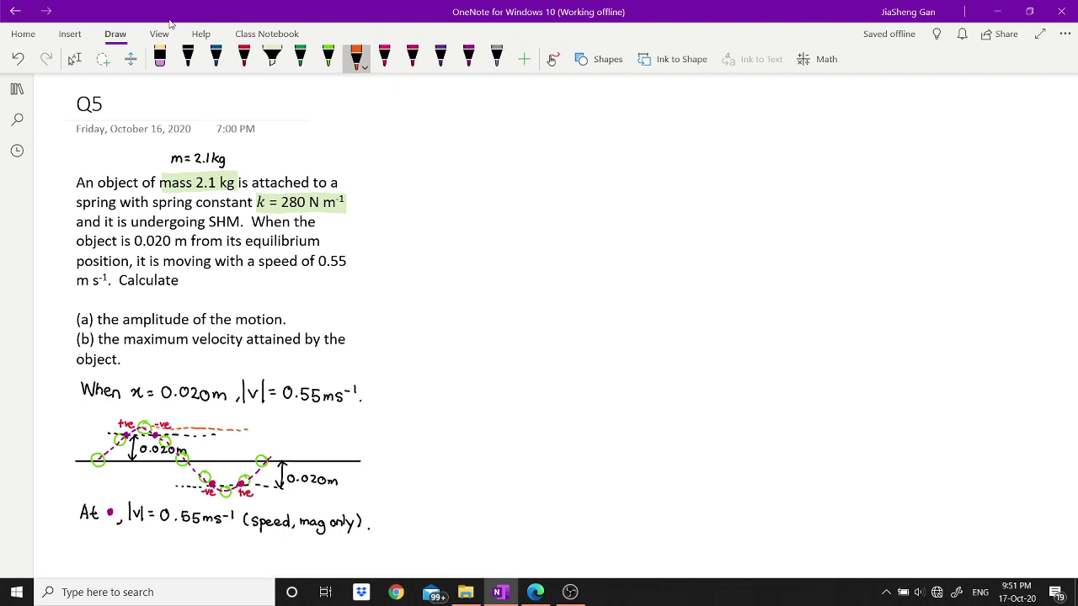
mouse_move(230, 437)
left_mouse_down()
mouse_move(228, 457)
mouse_move(243, 456)
left_mouse_up()
- Annotate part (a) with a leader line listing x, v, A
left_click(187, 57)
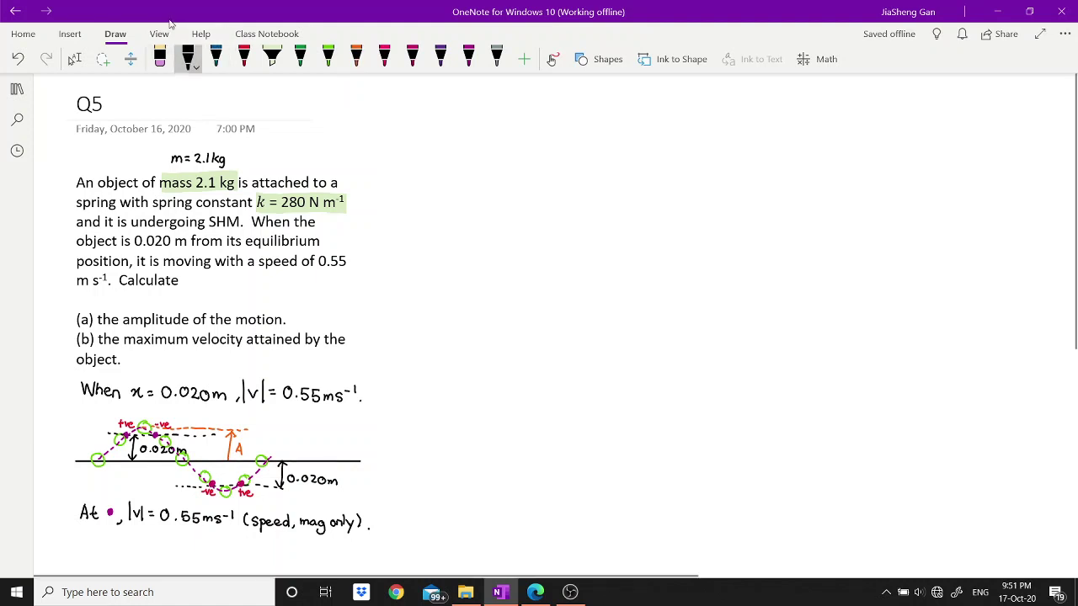
left_click_drag(291, 314, 306, 300)
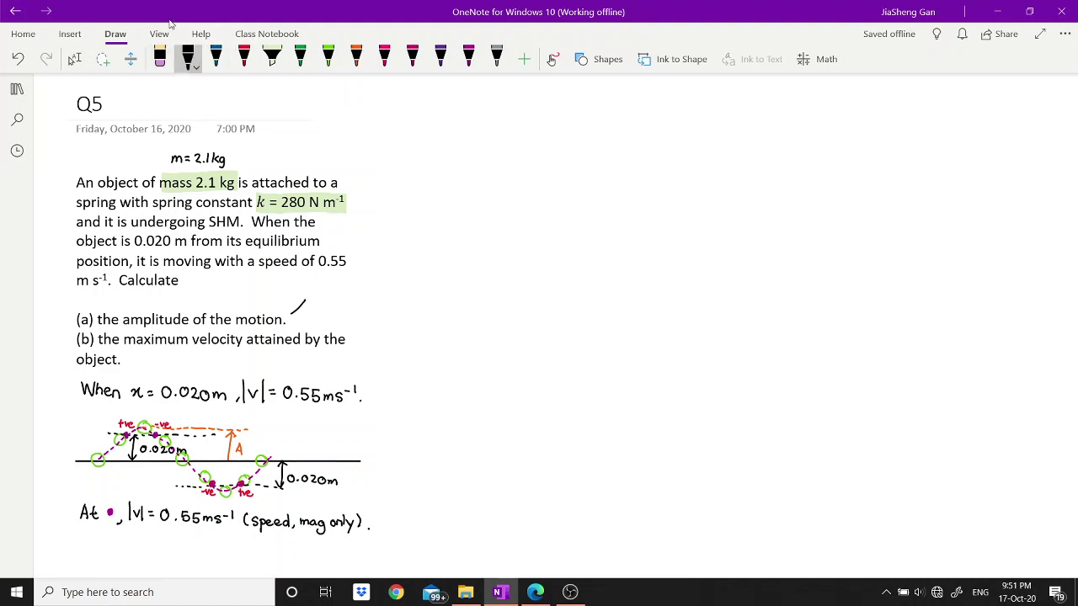
left_click_drag(319, 291, 316, 299)
left_click_drag(348, 290, 352, 302)
- Write '(a) V = ±ω√(A² − x²)' on the right of the page
mouse_move(425, 143)
left_mouse_down()
mouse_move(423, 152)
mouse_move(446, 148)
left_mouse_up()
mouse_move(463, 149)
left_mouse_down()
mouse_move(467, 159)
mouse_move(485, 150)
left_mouse_up()
left_click_drag(478, 155, 485, 154)
left_click_drag(508, 154, 597, 141)
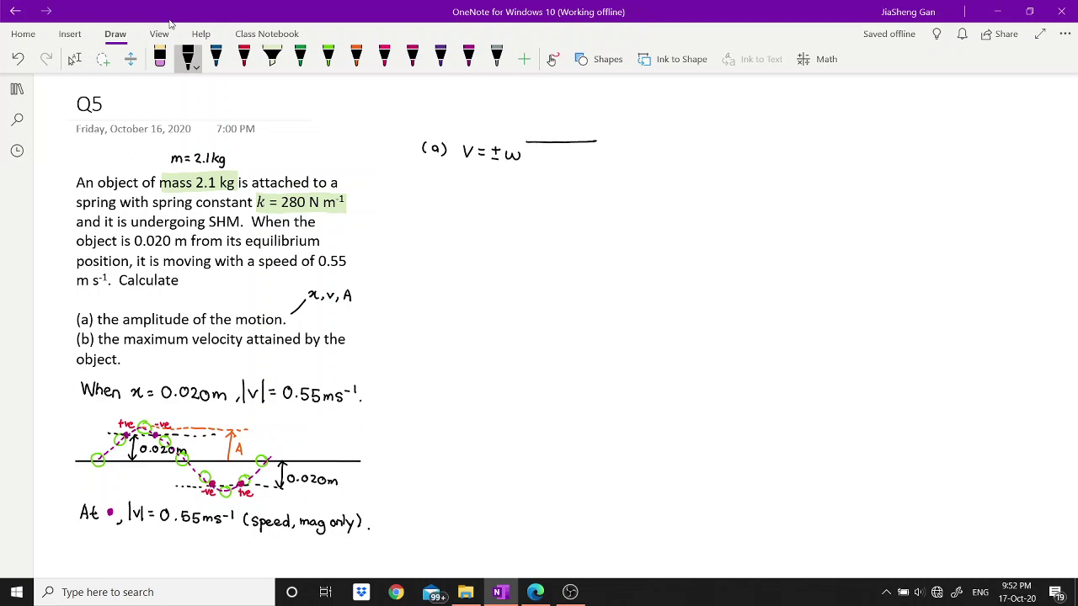
mouse_move(527, 144)
left_mouse_down()
mouse_move(521, 167)
mouse_move(539, 154)
mouse_move(544, 168)
mouse_move(591, 159)
left_mouse_up()
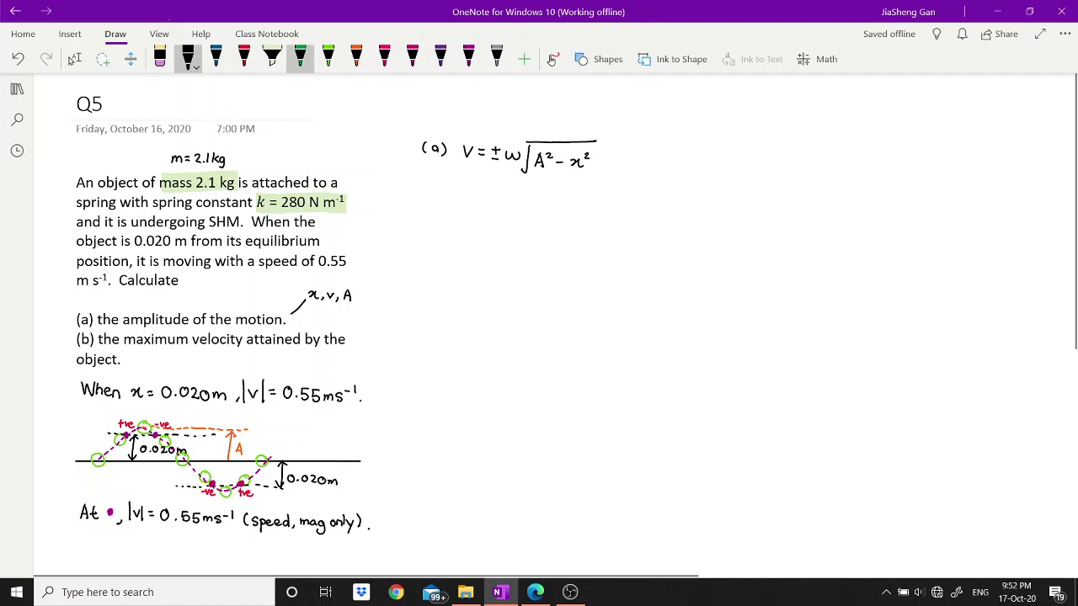
left_click(244, 57)
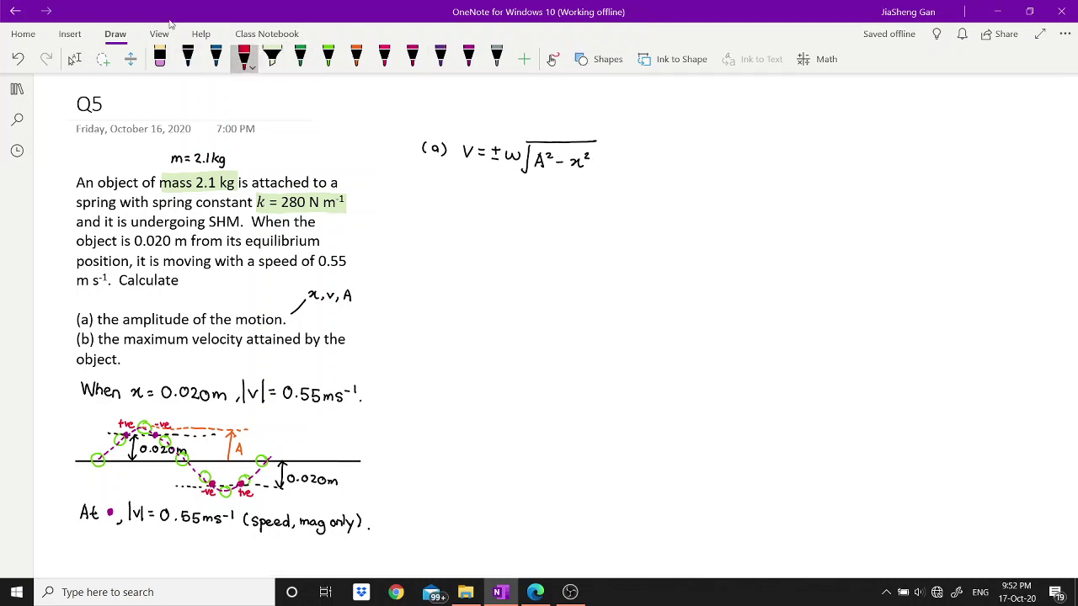
- Tick V and x² in red, mark ω and A with question marks, and write 'ω ?' in black
left_click_drag(472, 133, 482, 127)
left_click_drag(586, 127, 577, 133)
left_click(674, 59)
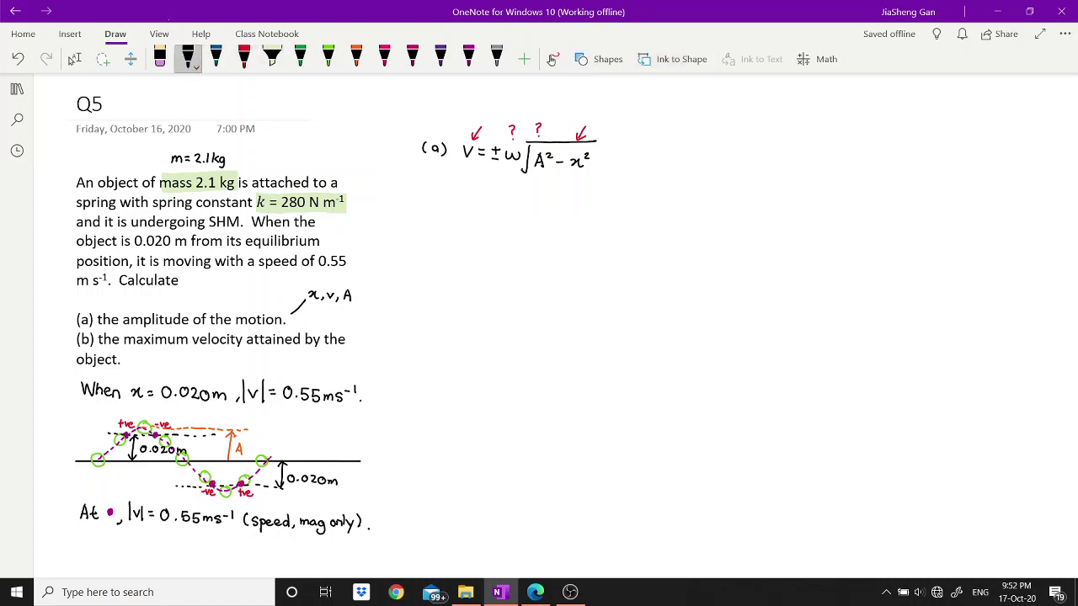
left_click(186, 59)
left_click_drag(654, 135, 681, 143)
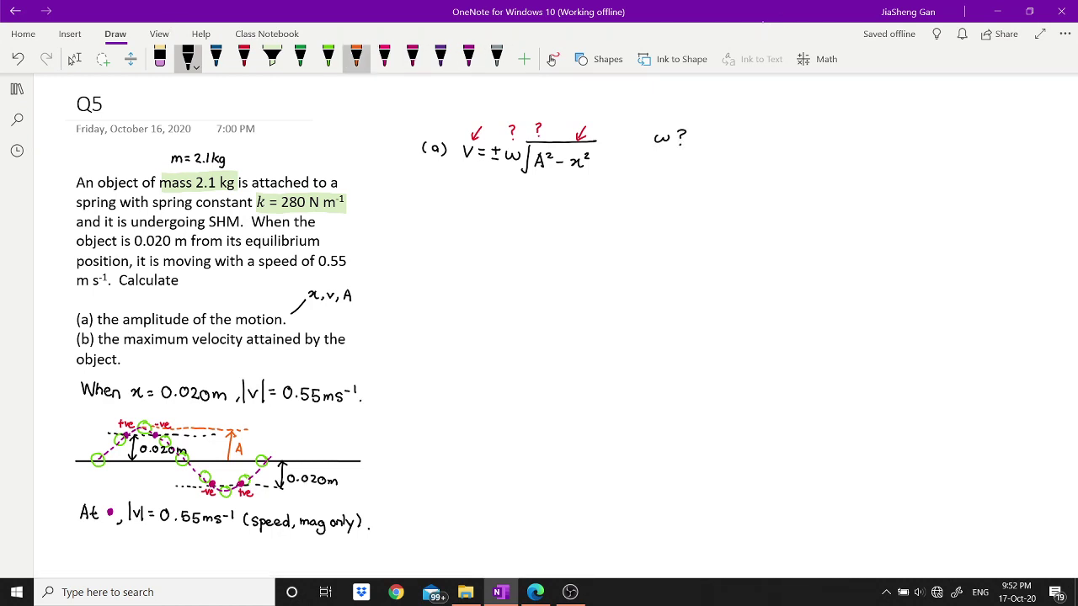
- Sketch an orange ω, T, f triangle, highlight T and ω green, then cross it out in red
left_click(356, 58)
mouse_move(747, 138)
left_mouse_down()
mouse_move(765, 135)
mouse_move(722, 185)
mouse_move(770, 187)
mouse_move(769, 164)
left_mouse_up()
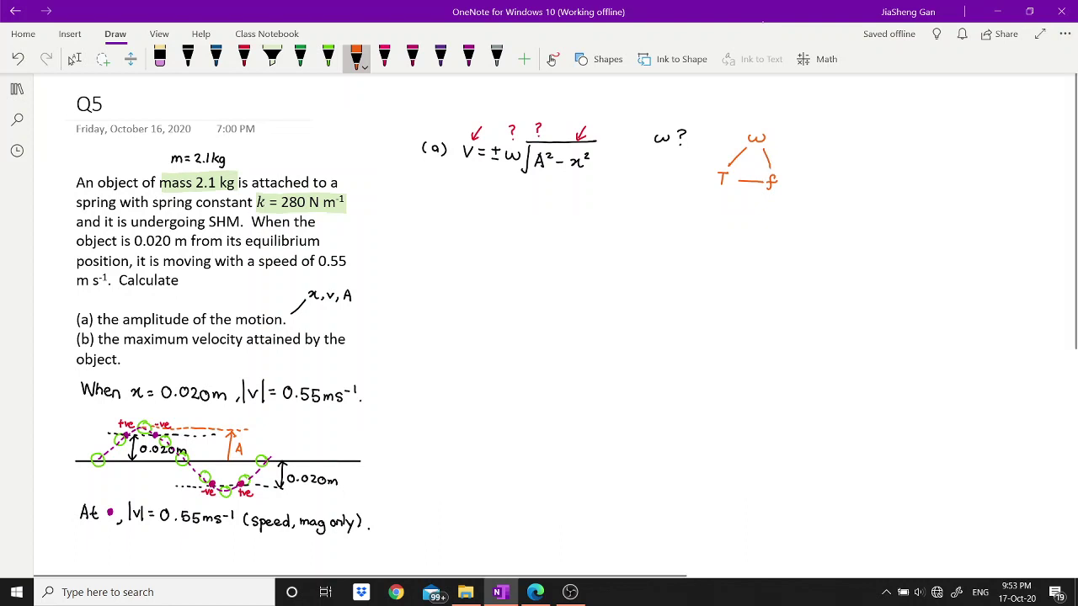
left_click(272, 57)
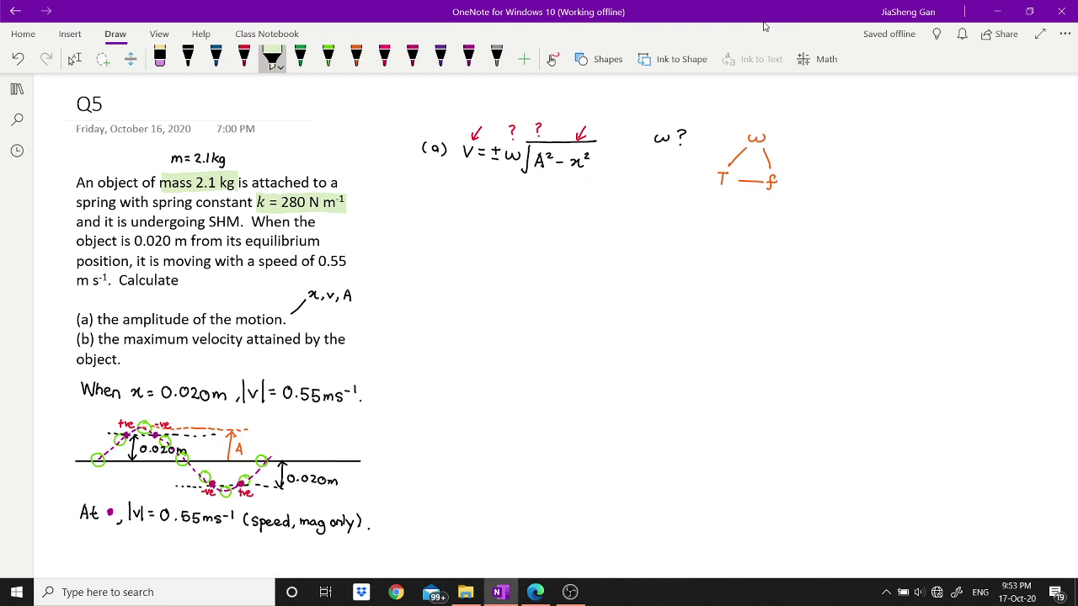
left_click_drag(717, 178, 779, 183)
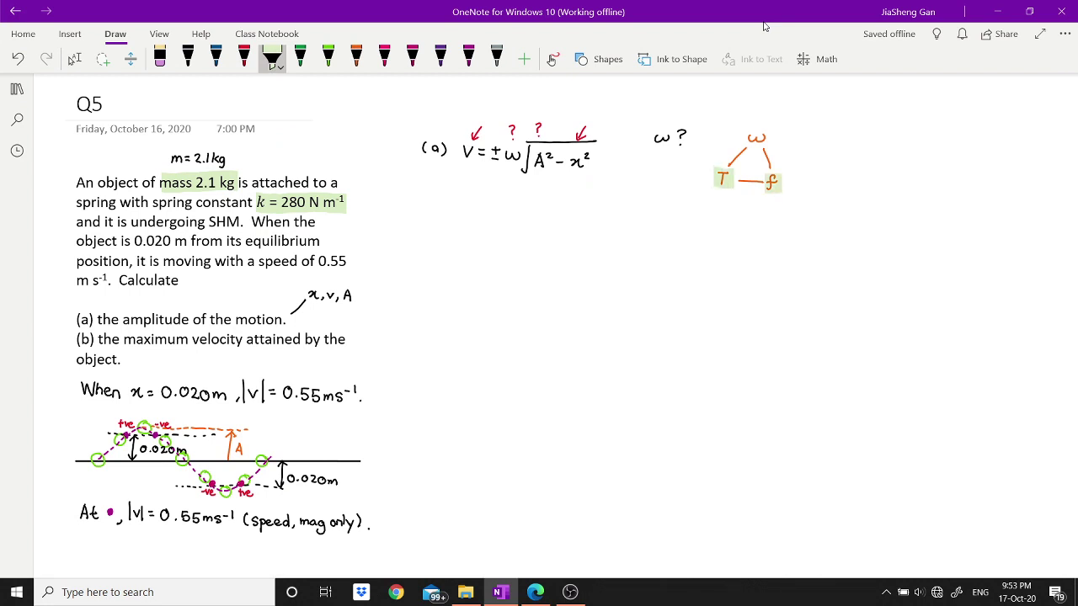
mouse_move(749, 138)
left_mouse_down()
mouse_move(763, 137)
mouse_move(766, 193)
left_mouse_up()
left_click(244, 57)
left_click_drag(783, 148, 721, 183)
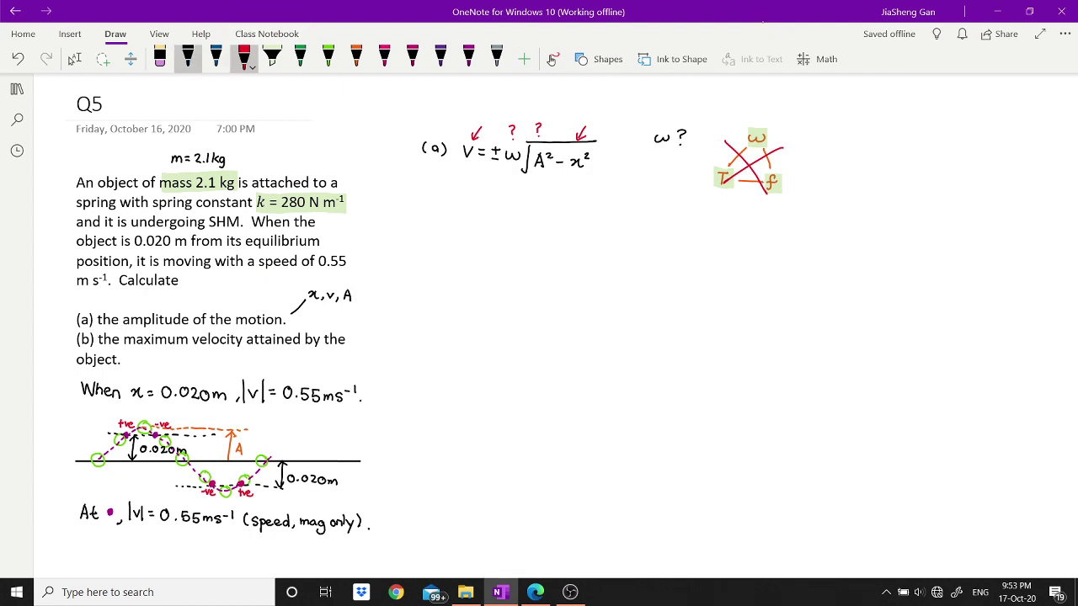
- Write a = −ω²x and a = −(k/m)x in black to the right of the triangle
left_click(187, 57)
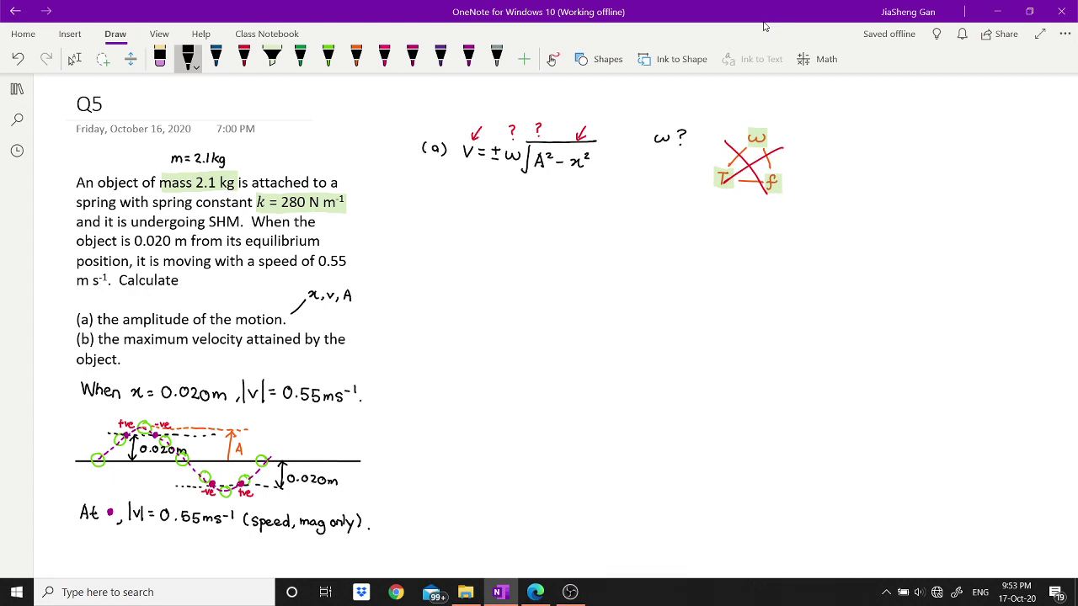
mouse_move(825, 141)
left_mouse_down()
mouse_move(880, 143)
mouse_move(899, 155)
left_mouse_up()
mouse_move(826, 179)
left_mouse_down()
mouse_move(875, 185)
mouse_move(876, 200)
mouse_move(897, 196)
left_mouse_up()
- Circle ω² and k/m together in red and write ω² = k/m beside them in black
left_click(244, 57)
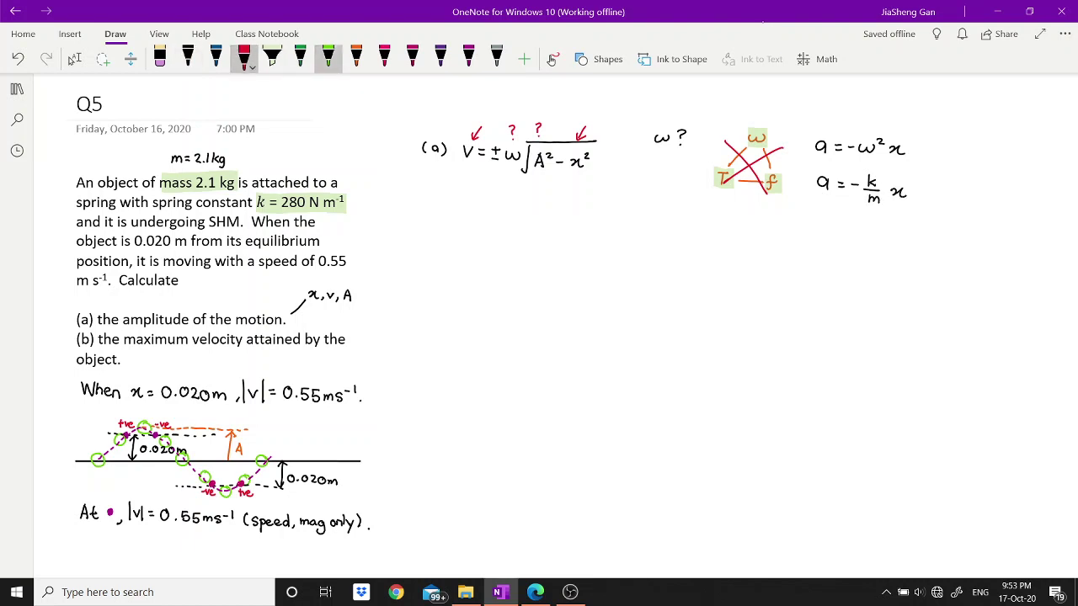
mouse_move(882, 128)
left_mouse_down()
mouse_move(858, 137)
mouse_move(855, 160)
mouse_move(859, 198)
mouse_move(876, 207)
mouse_move(888, 185)
mouse_move(884, 128)
left_mouse_up()
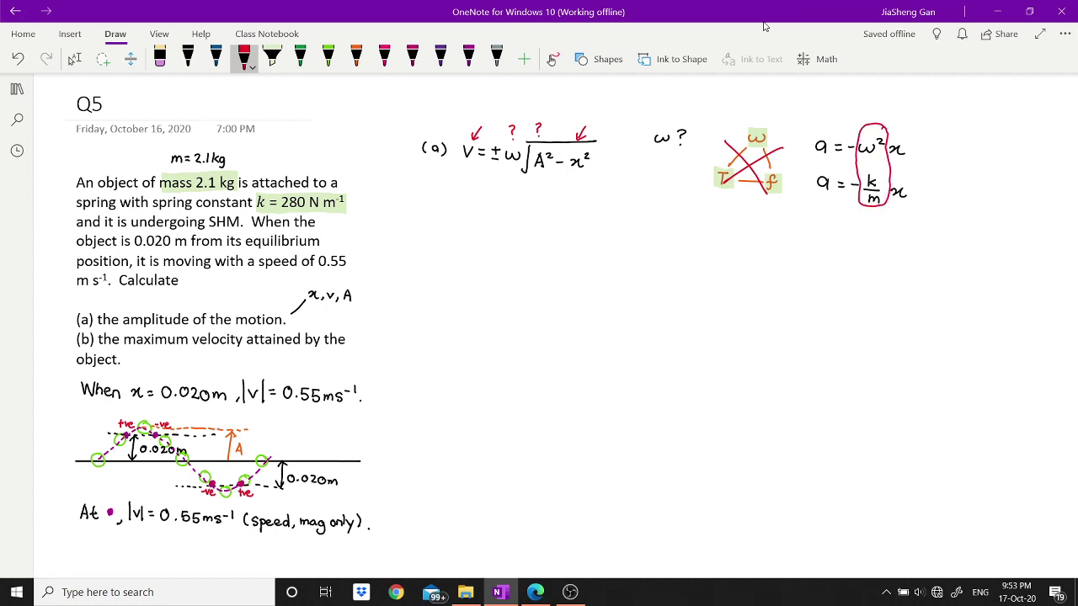
left_click(187, 59)
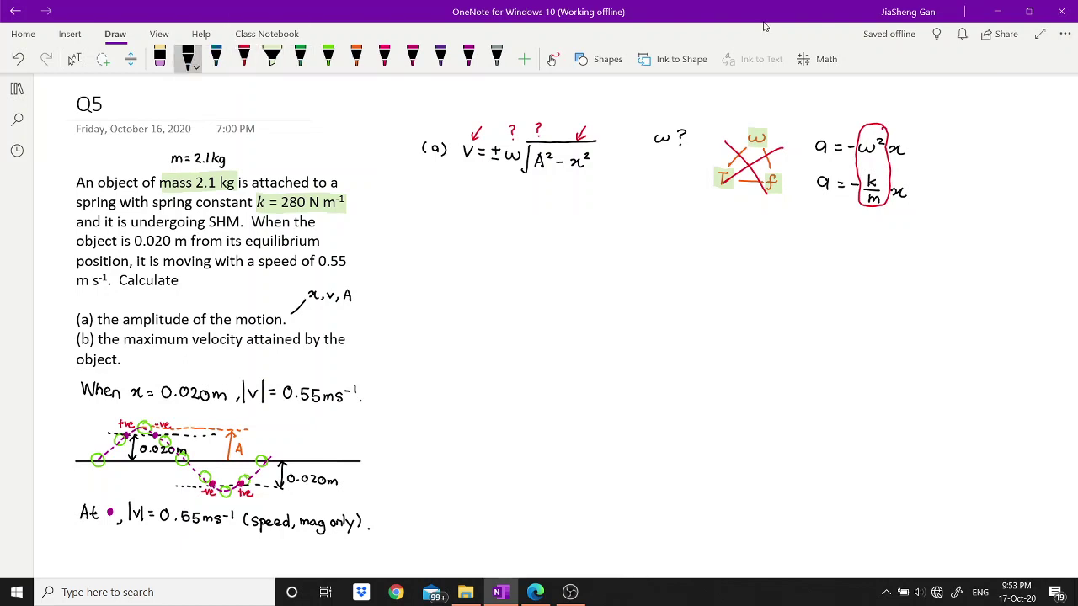
mouse_move(939, 166)
left_mouse_down()
mouse_move(998, 172)
mouse_move(1006, 190)
left_mouse_up()
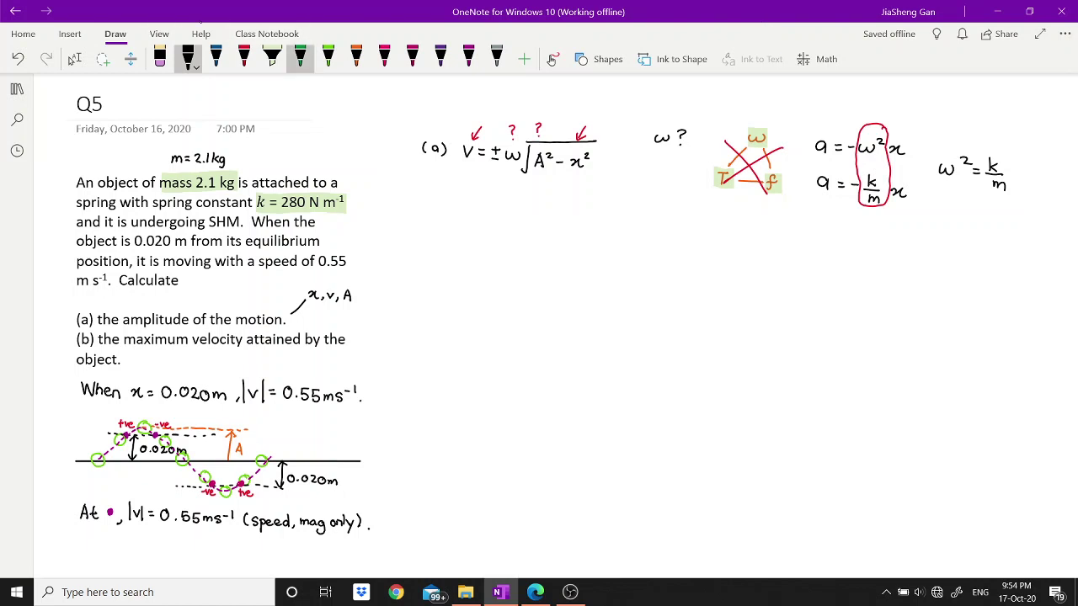
left_click(271, 57)
- Highlight the m=2.1kg note and the spring constant k in green
left_click_drag(172, 158, 195, 159)
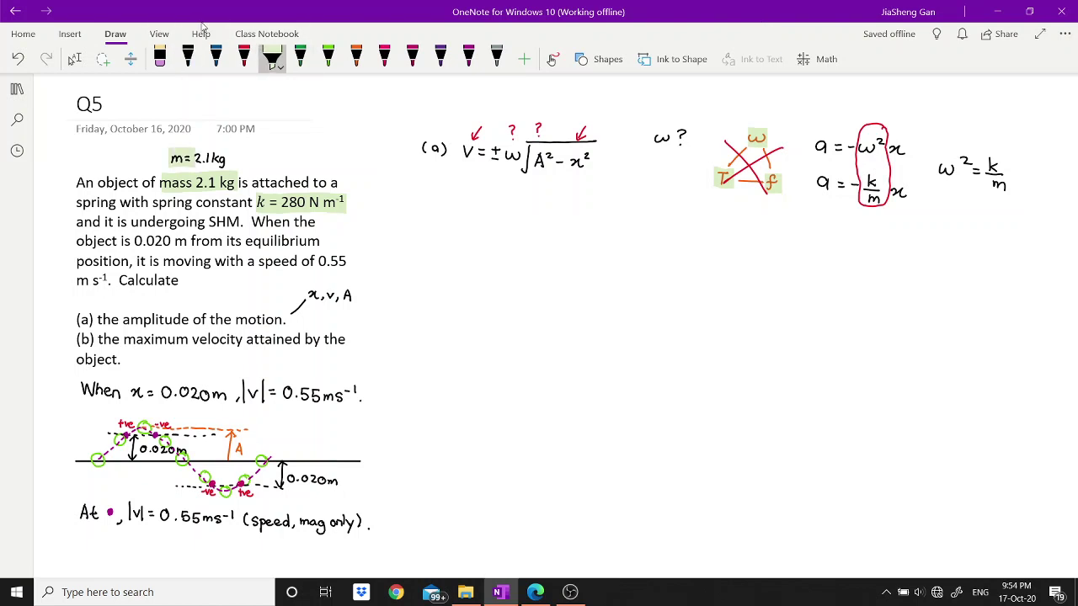
left_click_drag(253, 202, 266, 202)
left_click(328, 57)
- Write V = ±√(k/m)√(A² − x²) in black and highlight its ± in green
left_click(188, 57)
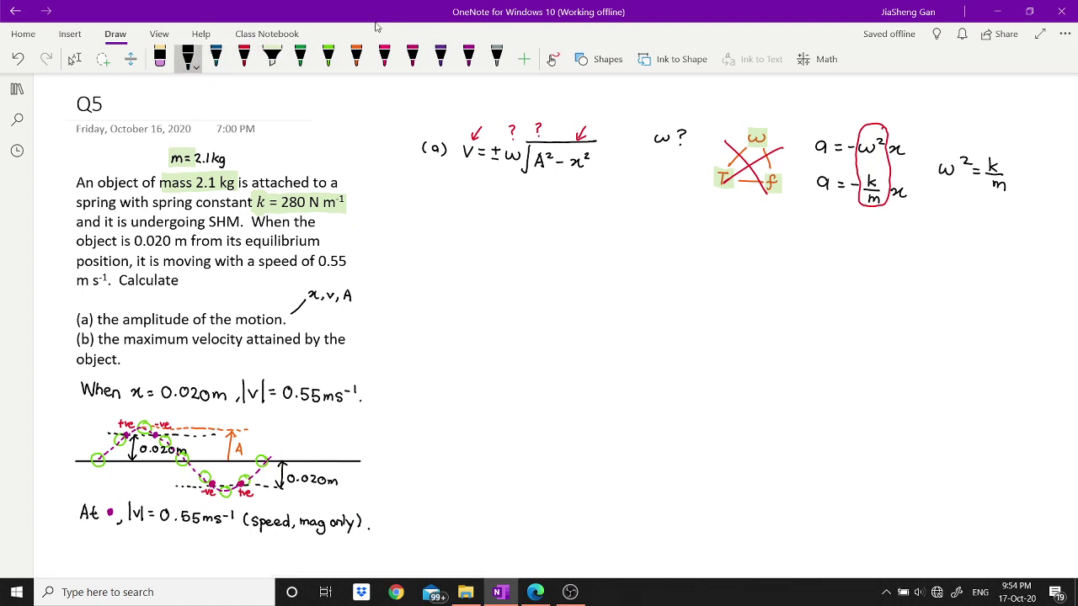
mouse_move(467, 199)
left_mouse_down()
mouse_move(516, 192)
mouse_move(515, 226)
mouse_move(532, 211)
mouse_move(536, 225)
left_mouse_up()
mouse_move(552, 190)
left_mouse_down()
mouse_move(613, 189)
mouse_move(547, 228)
mouse_move(568, 206)
mouse_move(572, 217)
mouse_move(577, 208)
mouse_move(618, 214)
left_mouse_up()
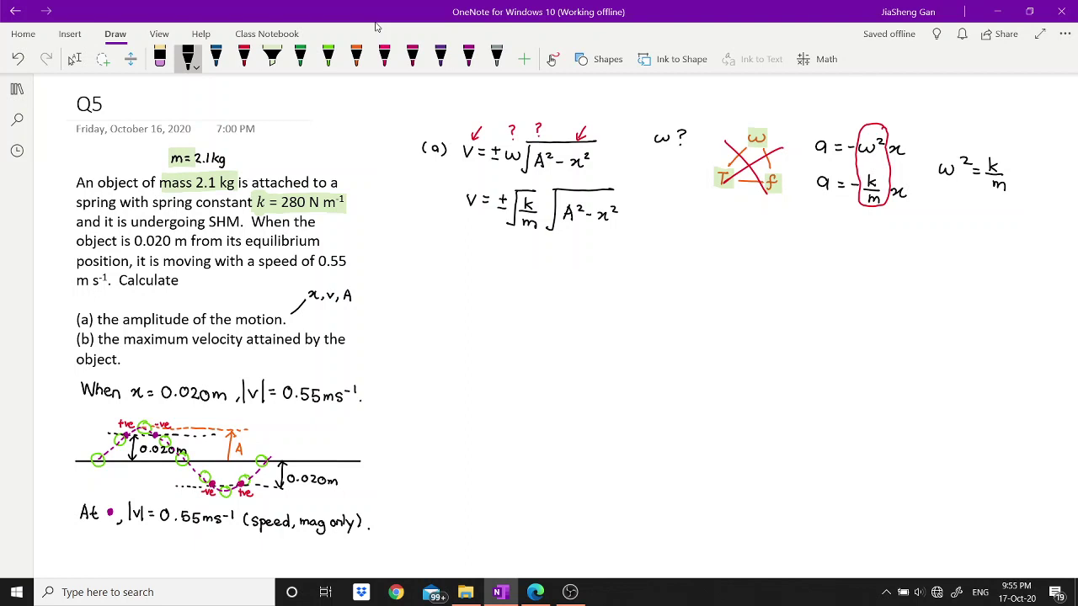
left_click(272, 57)
left_click_drag(498, 192, 506, 212)
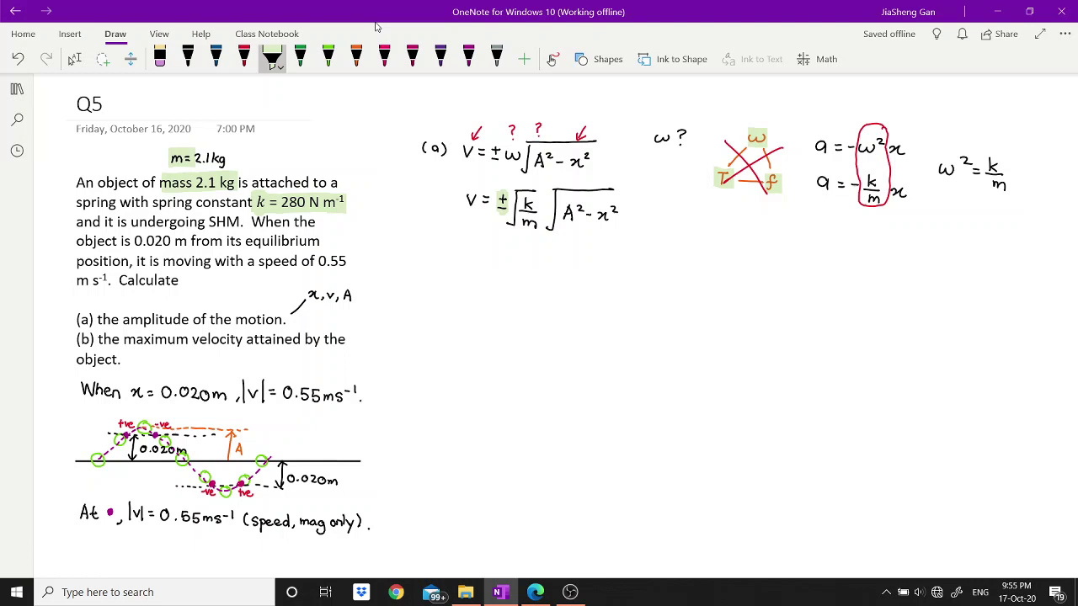
left_click(188, 58)
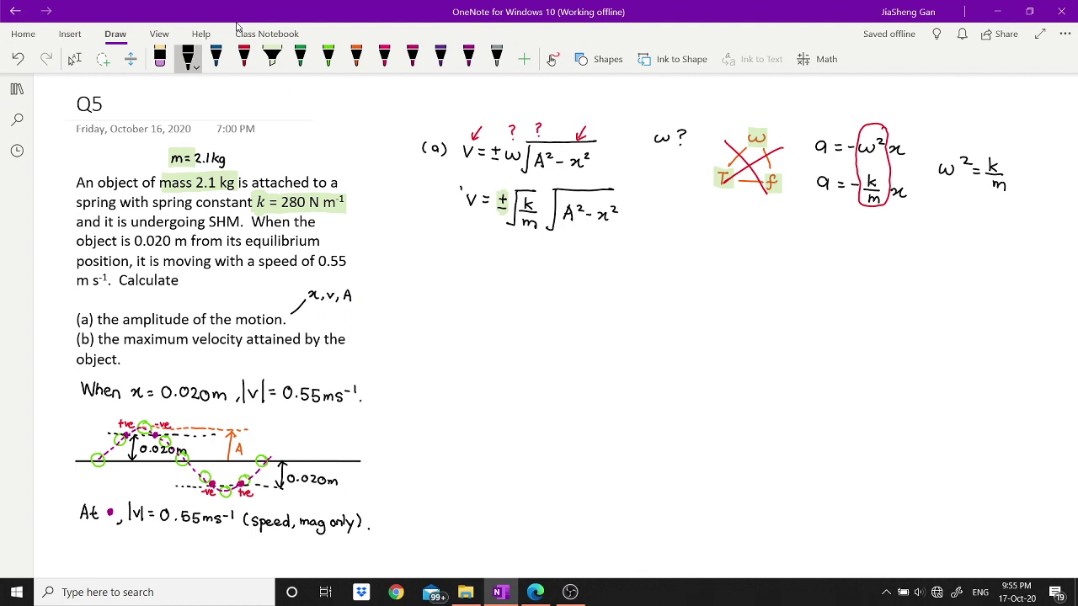
- Bracket the formula in absolute-value bars, write |V| = √(k/m)√(A² − x²), and begin 0.55 = √(280/2.1)
mouse_move(460, 191)
left_mouse_down()
mouse_move(460, 208)
mouse_move(481, 203)
mouse_move(489, 227)
left_mouse_up()
left_click_drag(627, 180, 625, 237)
left_click_drag(467, 266, 477, 260)
mouse_move(462, 256)
left_mouse_down()
mouse_move(491, 273)
mouse_move(524, 250)
mouse_move(503, 278)
mouse_move(514, 259)
mouse_move(523, 268)
mouse_move(514, 279)
mouse_move(527, 284)
mouse_move(542, 251)
mouse_move(601, 255)
mouse_move(539, 267)
mouse_move(535, 282)
mouse_move(552, 266)
mouse_move(555, 277)
mouse_move(563, 266)
mouse_move(599, 273)
left_mouse_up()
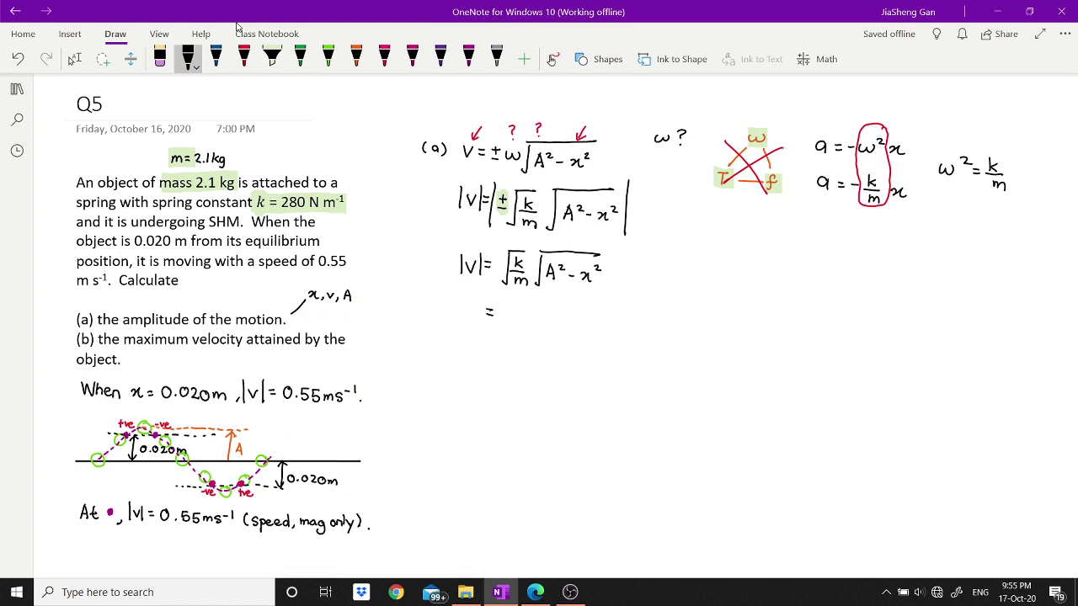
mouse_move(447, 304)
left_mouse_down()
mouse_move(446, 315)
mouse_move(447, 304)
mouse_move(469, 318)
mouse_move(530, 298)
mouse_move(497, 337)
mouse_move(539, 310)
mouse_move(519, 342)
mouse_move(534, 344)
left_mouse_up()
- Complete 0.55 = √(280/2.1)√(A² − (0.020)²) and write A = 0.052 m beneath it
left_click(524, 340)
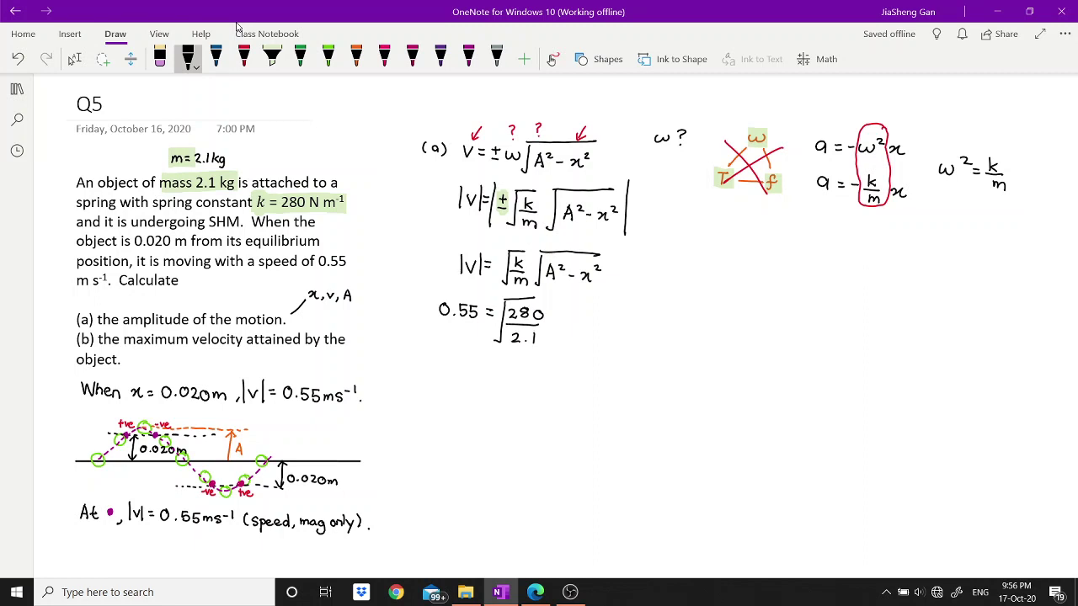
left_click_drag(559, 299, 625, 300)
mouse_move(559, 302)
left_mouse_down()
mouse_move(564, 338)
mouse_move(584, 322)
left_mouse_up()
mouse_move(606, 320)
left_mouse_down()
mouse_move(603, 332)
mouse_move(645, 324)
left_mouse_up()
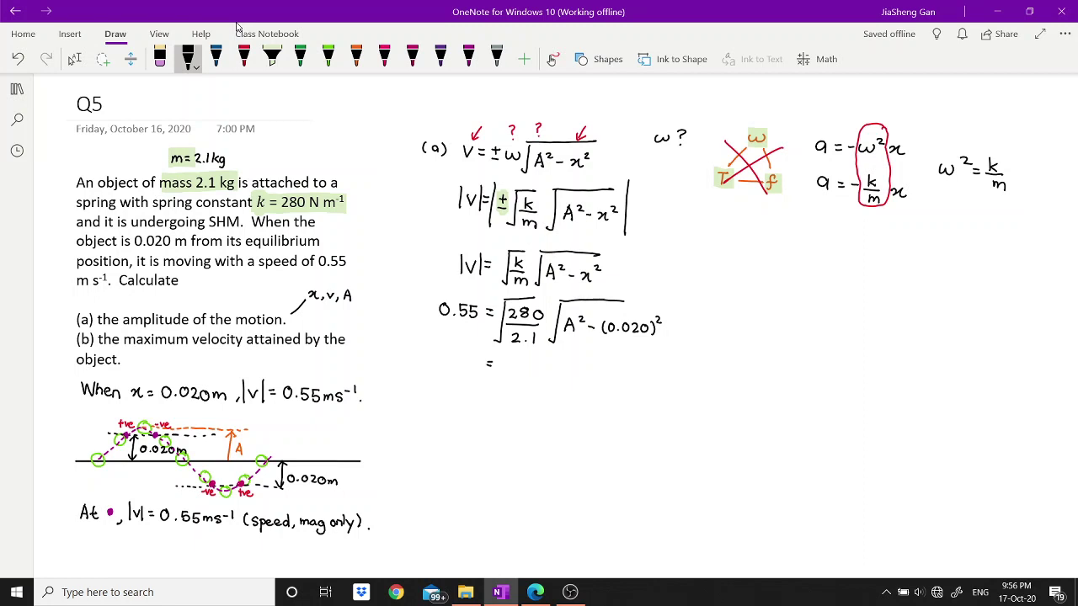
mouse_move(469, 369)
left_mouse_down()
mouse_move(473, 355)
mouse_move(477, 363)
left_mouse_up()
mouse_move(508, 359)
left_mouse_down()
mouse_move(502, 369)
mouse_move(510, 359)
mouse_move(580, 374)
left_mouse_up()
- Write (b) Vmax = ±Aω = ±(0.052)(√(280/2.1)) below the amplitude answer
mouse_move(428, 401)
left_mouse_down()
mouse_move(429, 413)
mouse_move(448, 413)
left_mouse_up()
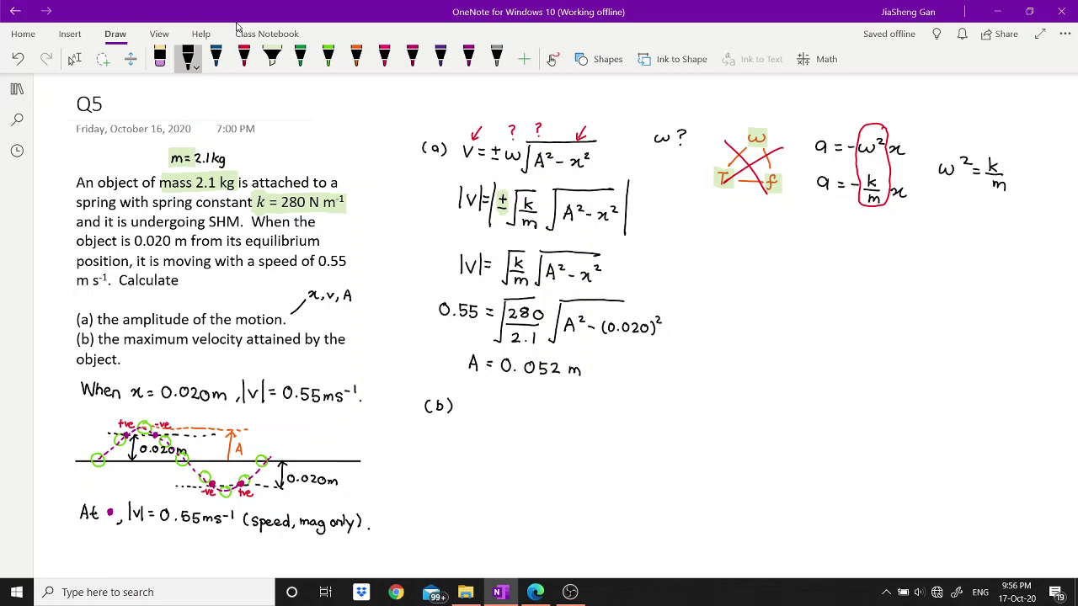
left_click_drag(461, 411, 488, 428)
left_click_drag(544, 428, 580, 419)
mouse_move(529, 445)
left_mouse_down()
mouse_move(544, 463)
mouse_move(562, 449)
mouse_move(629, 463)
left_mouse_up()
left_click(572, 461)
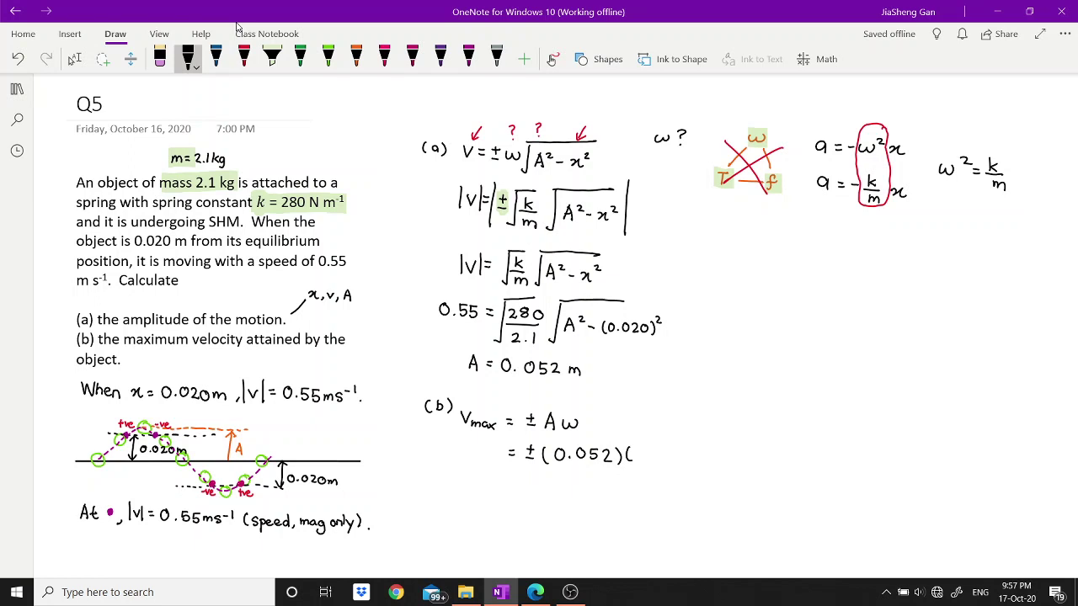
mouse_move(641, 442)
left_mouse_down()
mouse_move(679, 442)
mouse_move(636, 470)
mouse_move(657, 449)
mouse_move(670, 459)
mouse_move(655, 477)
mouse_move(691, 473)
left_mouse_up()
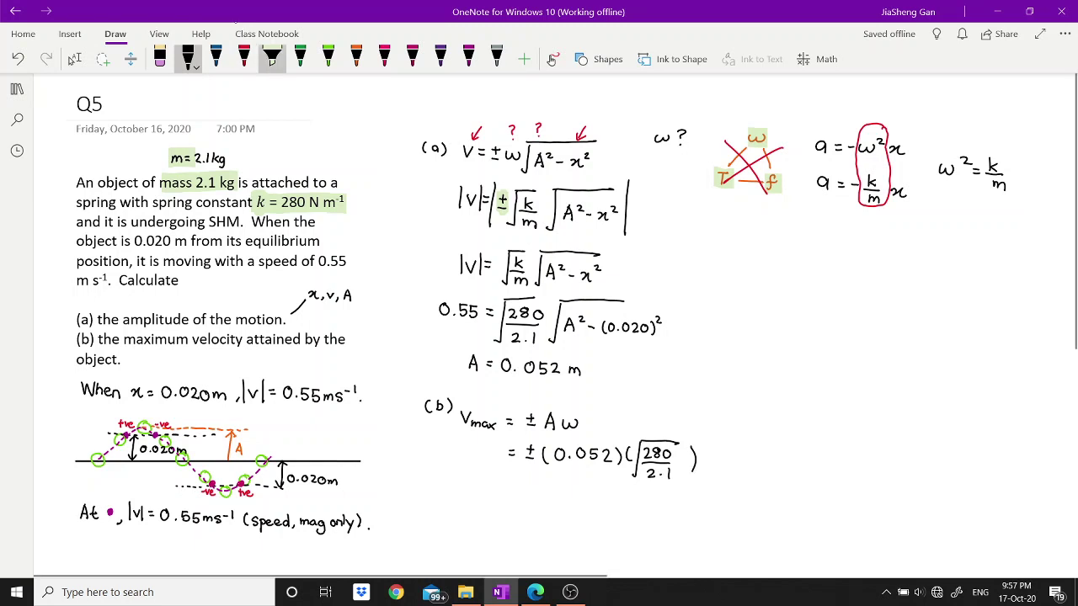
- Highlight 280/2.1 and k/m green, finish with = ±0.60 ms⁻¹, and highlight its ±
left_click(272, 58)
mouse_move(661, 438)
left_mouse_down()
mouse_move(646, 467)
mouse_move(675, 462)
mouse_move(653, 487)
left_mouse_up()
mouse_move(524, 253)
left_mouse_down()
mouse_move(510, 287)
mouse_move(529, 281)
mouse_move(533, 321)
mouse_move(510, 339)
mouse_move(531, 345)
left_mouse_up()
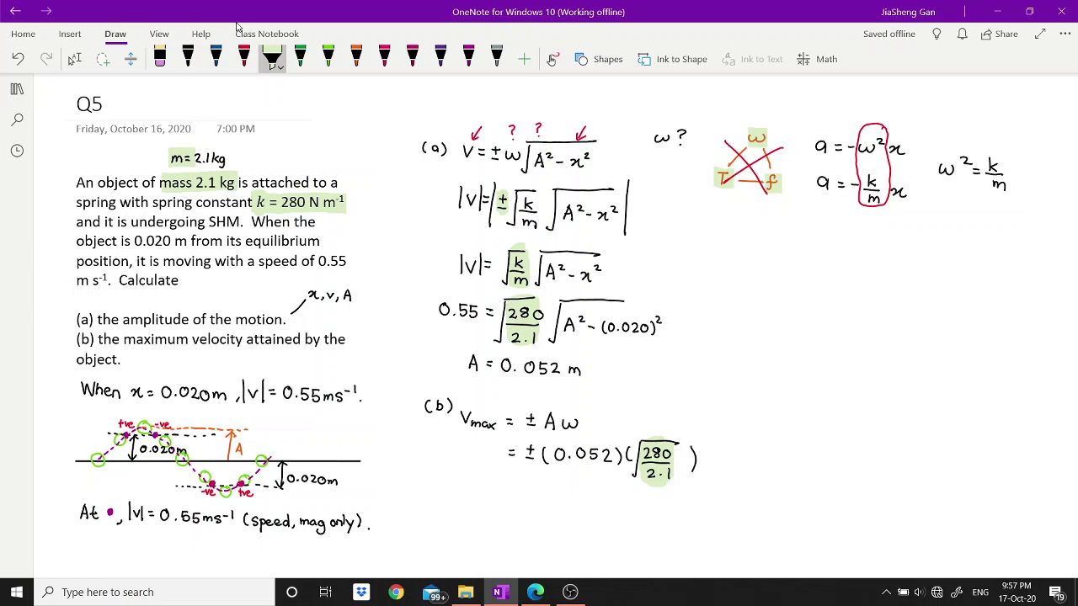
left_click(187, 57)
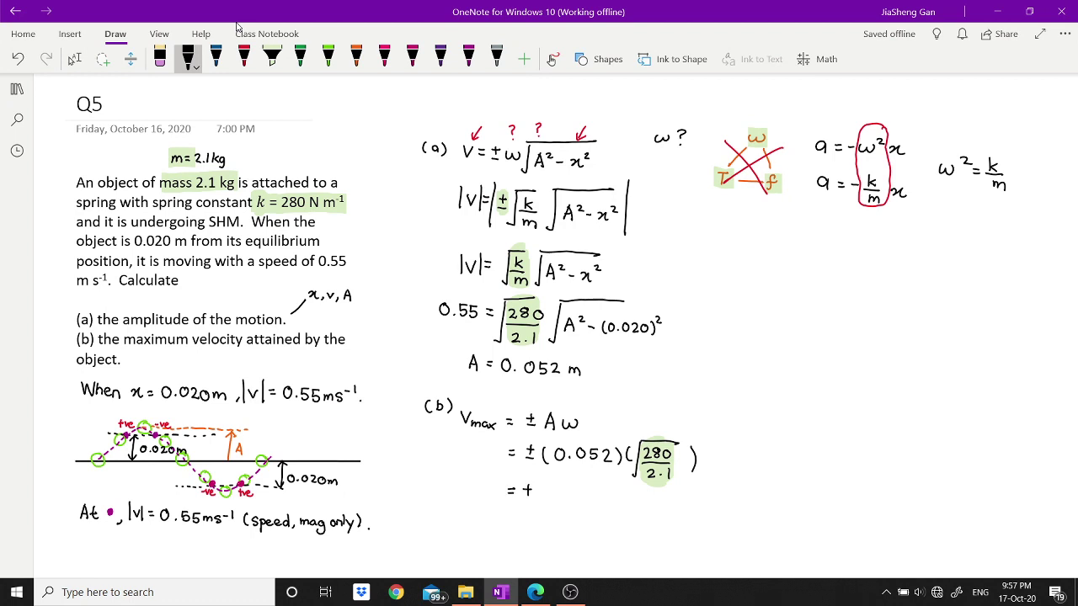
mouse_move(552, 489)
left_mouse_down()
mouse_move(545, 498)
mouse_move(583, 494)
mouse_move(612, 507)
left_mouse_up()
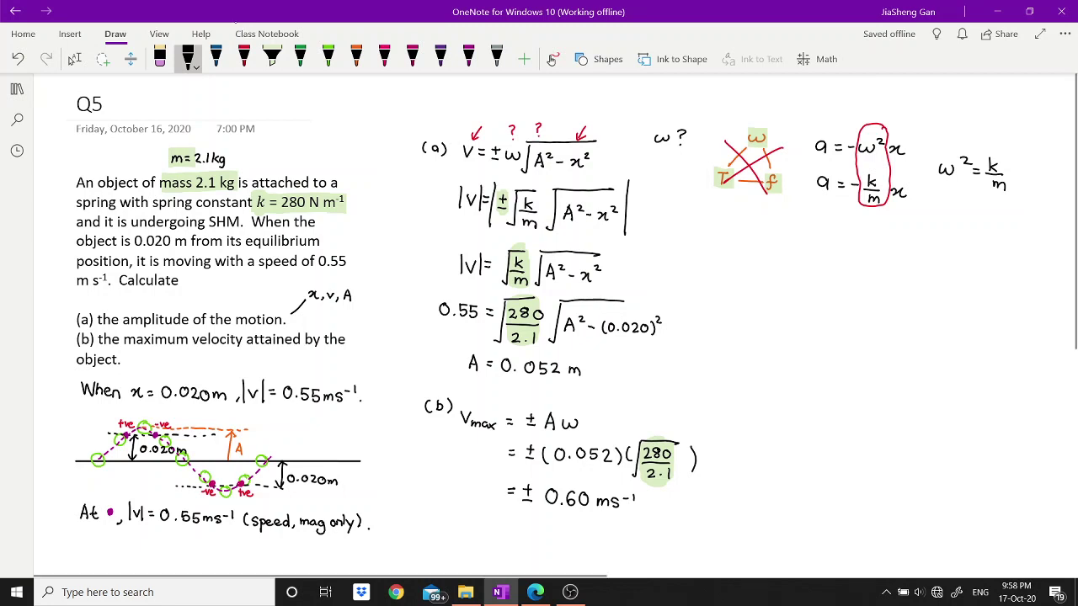
left_click(271, 59)
left_click_drag(524, 479, 531, 498)
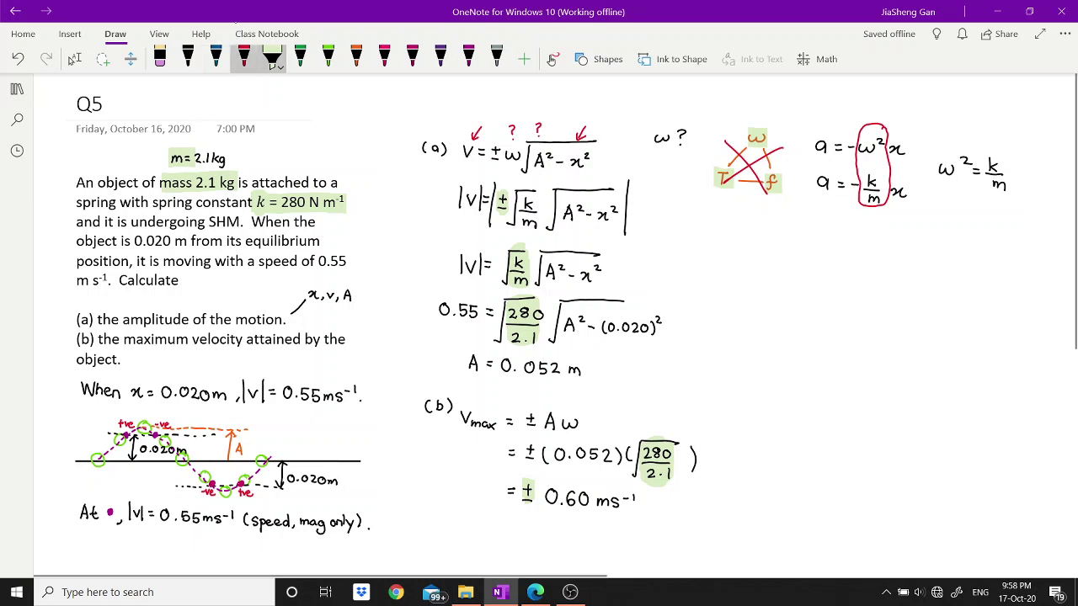
- Draw magenta Vmax arrows at the left, middle and right equilibrium crossings of the wave sketch
left_click(356, 57)
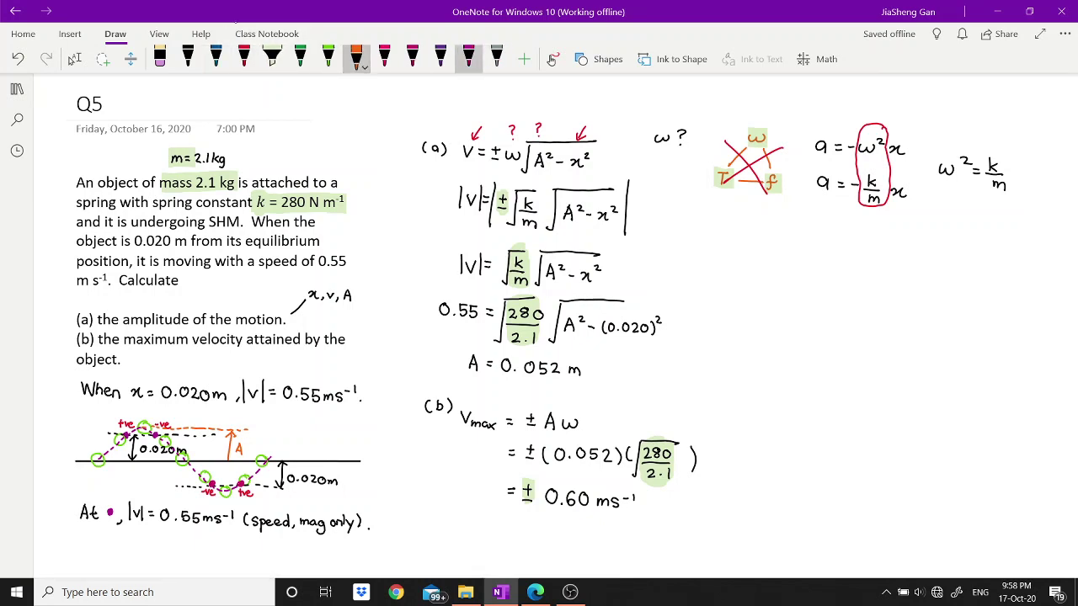
left_click(468, 57)
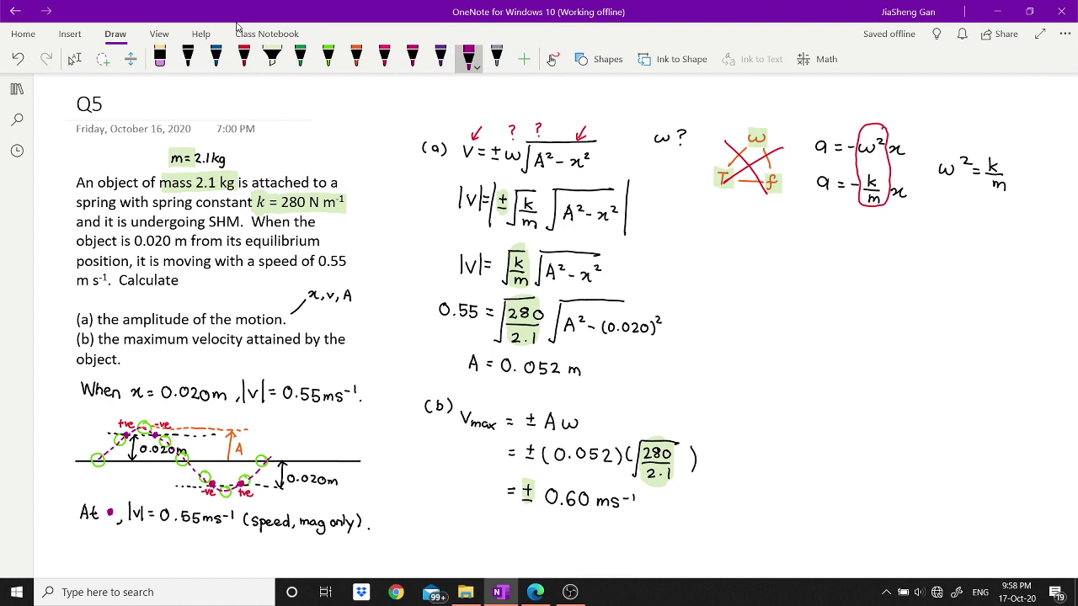
mouse_move(99, 443)
left_mouse_down()
mouse_move(98, 459)
mouse_move(84, 445)
mouse_move(88, 455)
left_mouse_up()
mouse_move(182, 458)
left_mouse_down()
mouse_move(181, 478)
mouse_move(162, 473)
left_mouse_up()
mouse_move(262, 444)
left_mouse_down()
mouse_move(262, 461)
mouse_move(278, 443)
mouse_move(292, 451)
left_mouse_up()
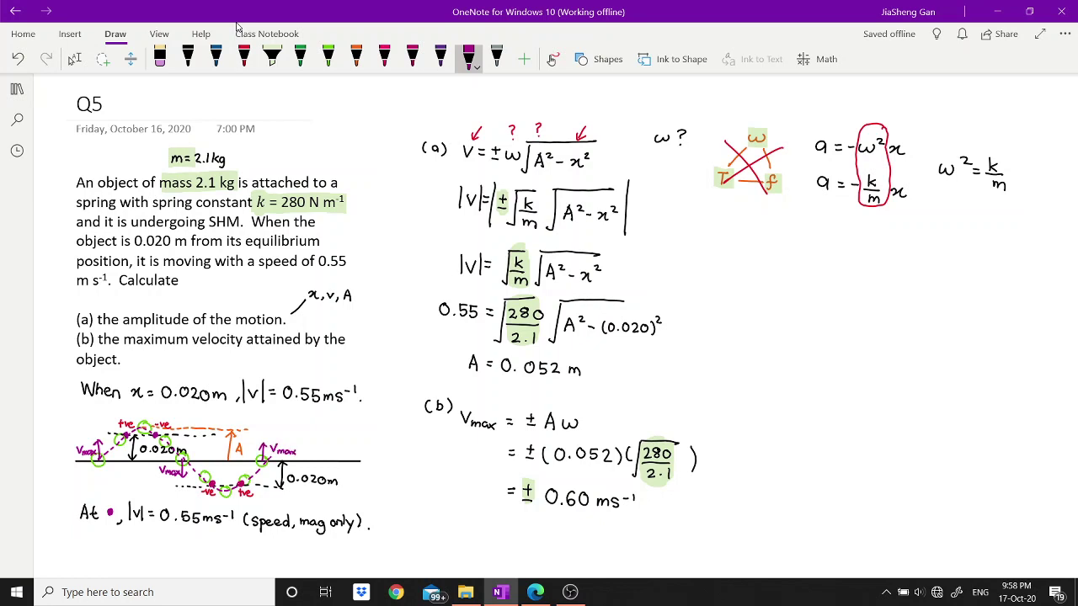